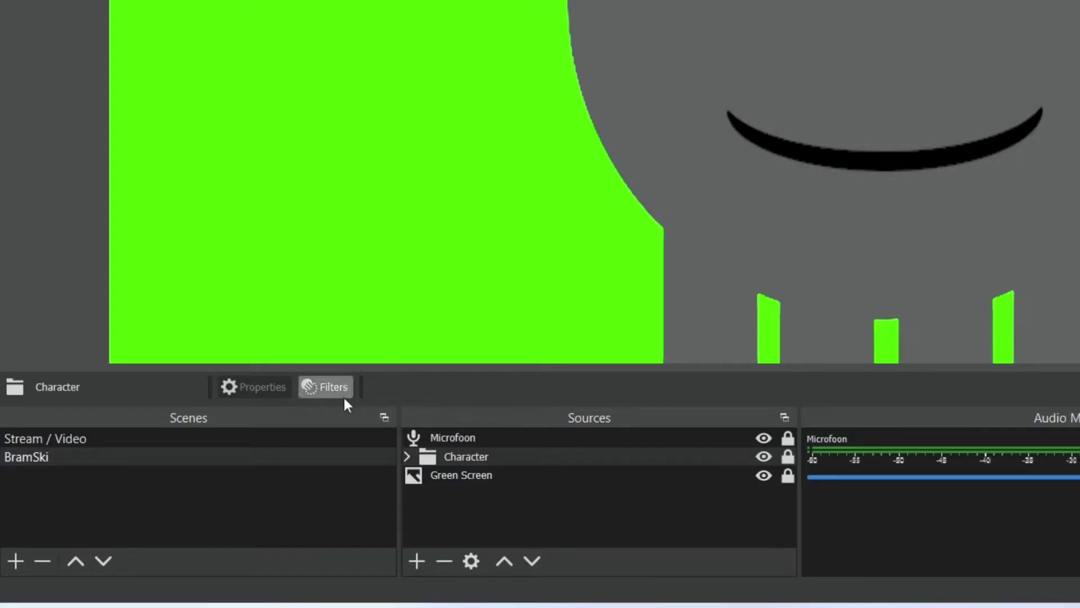
Add a new, empty scene named 'Talking character'.
left_click(17, 559)
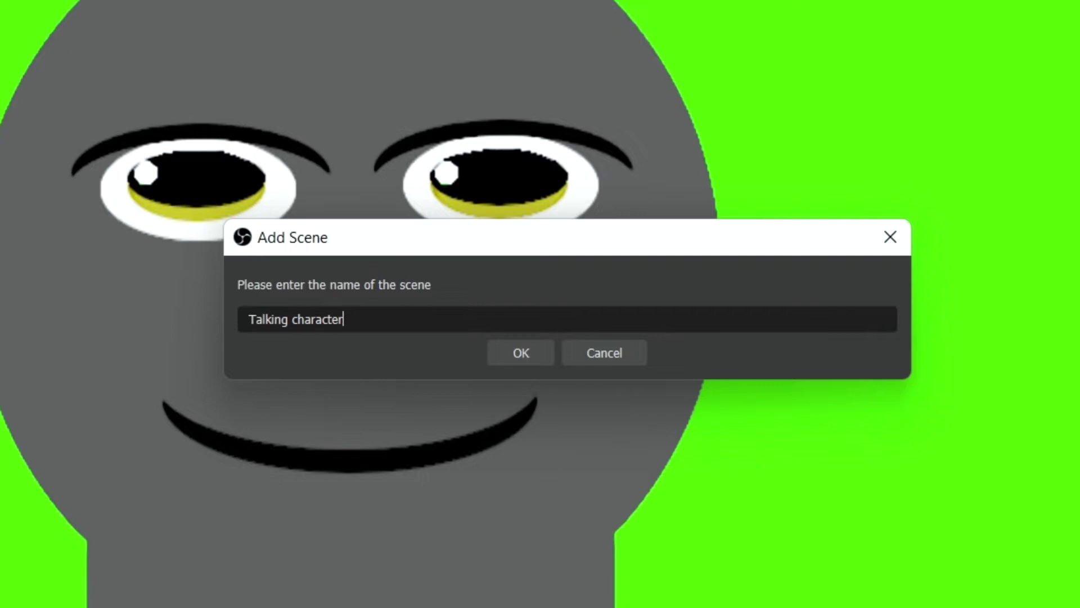
left_click(518, 353)
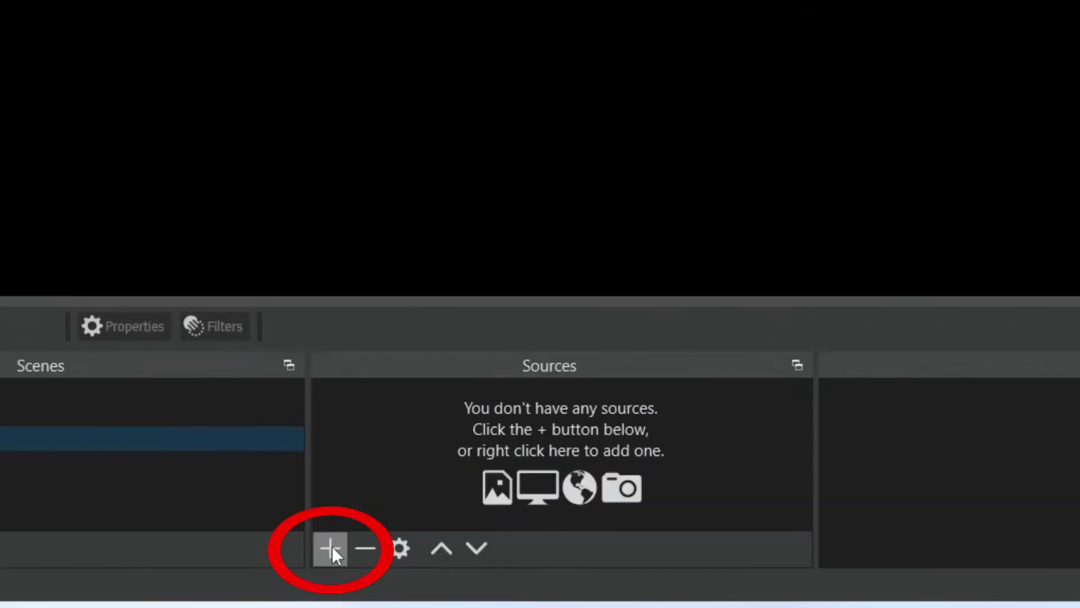
Add an image source 'Background character' that loads the character achtergrond picture.
left_click(225, 583)
left_click(393, 245)
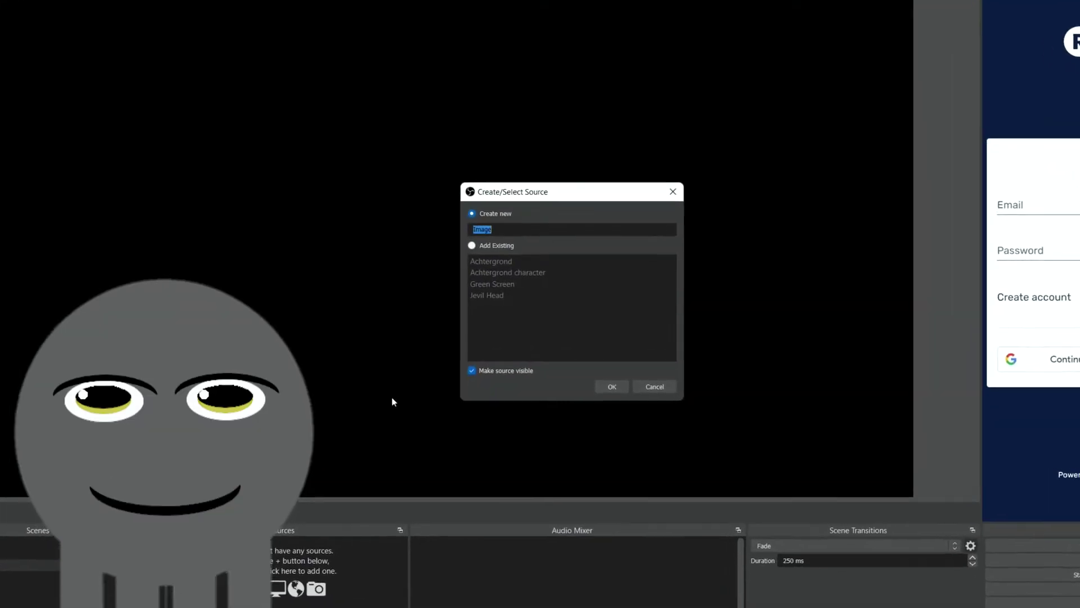
type("Background")
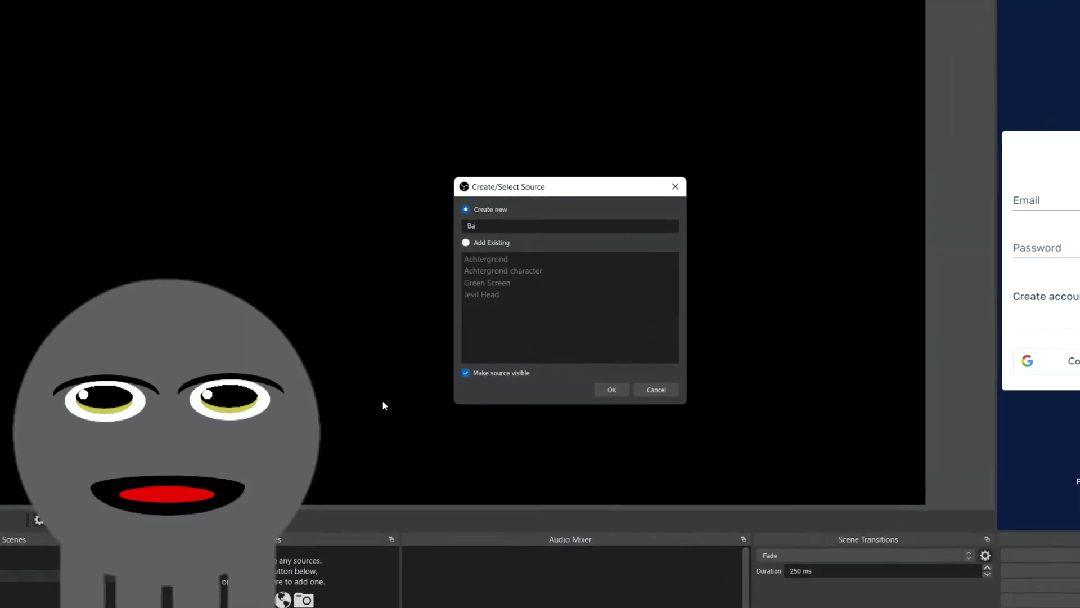
type(" character")
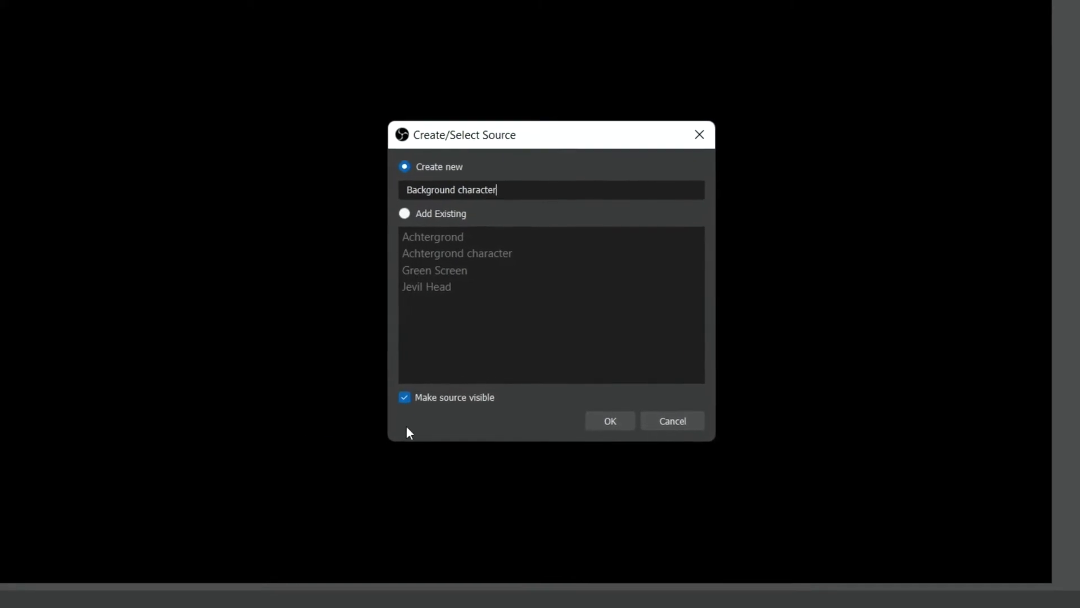
left_click(610, 420)
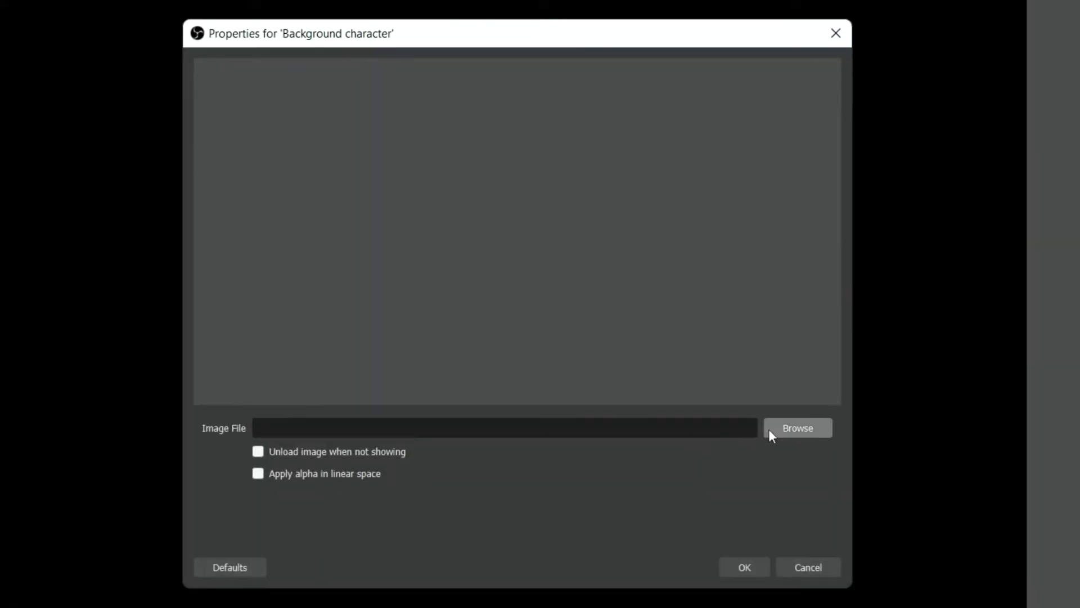
left_click(770, 430)
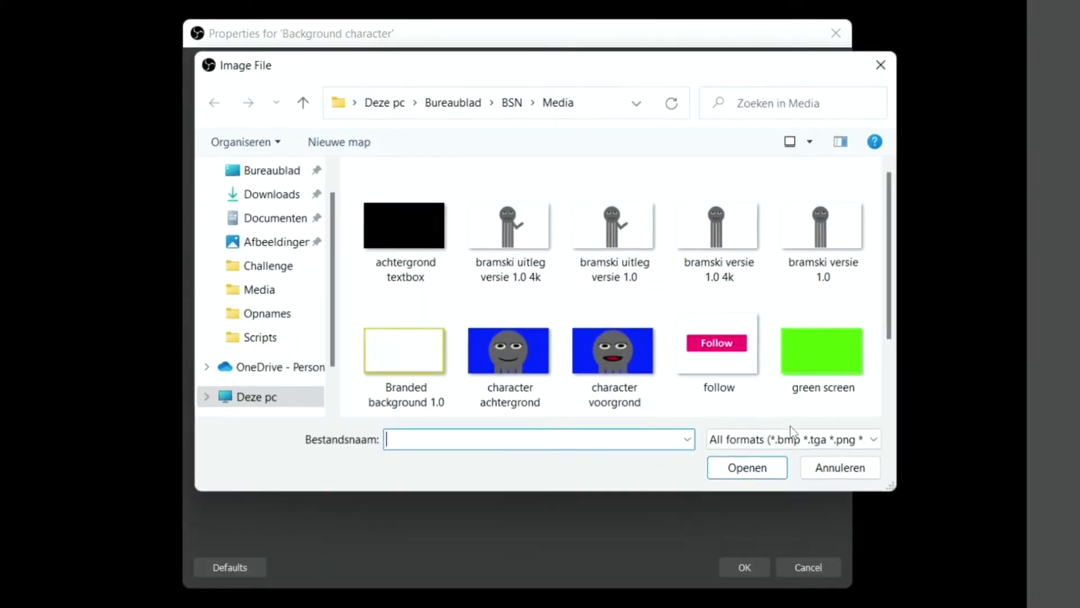
left_click(497, 373)
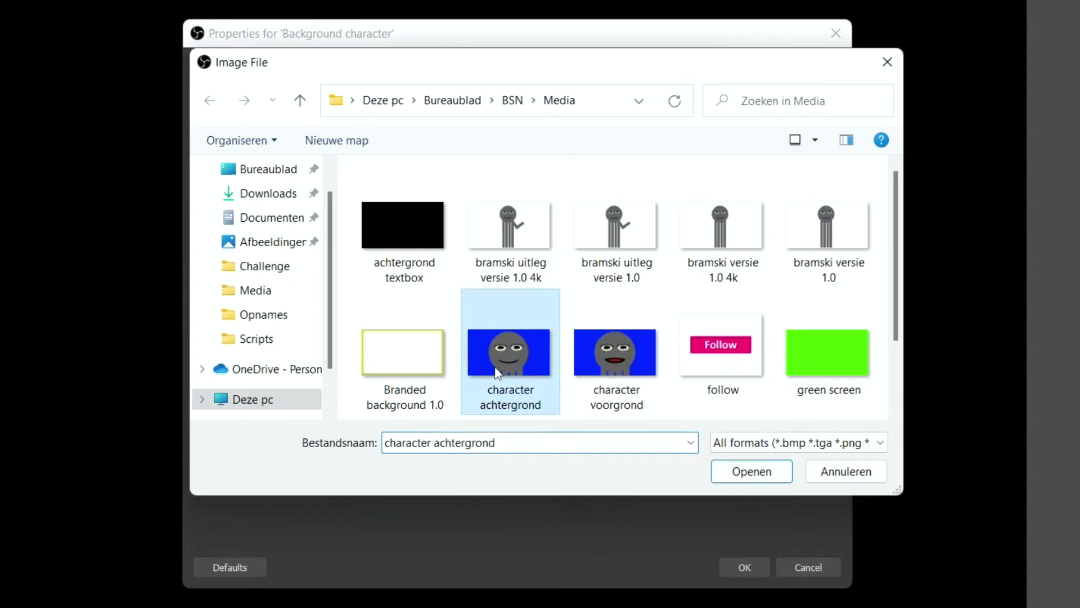
left_click(739, 468)
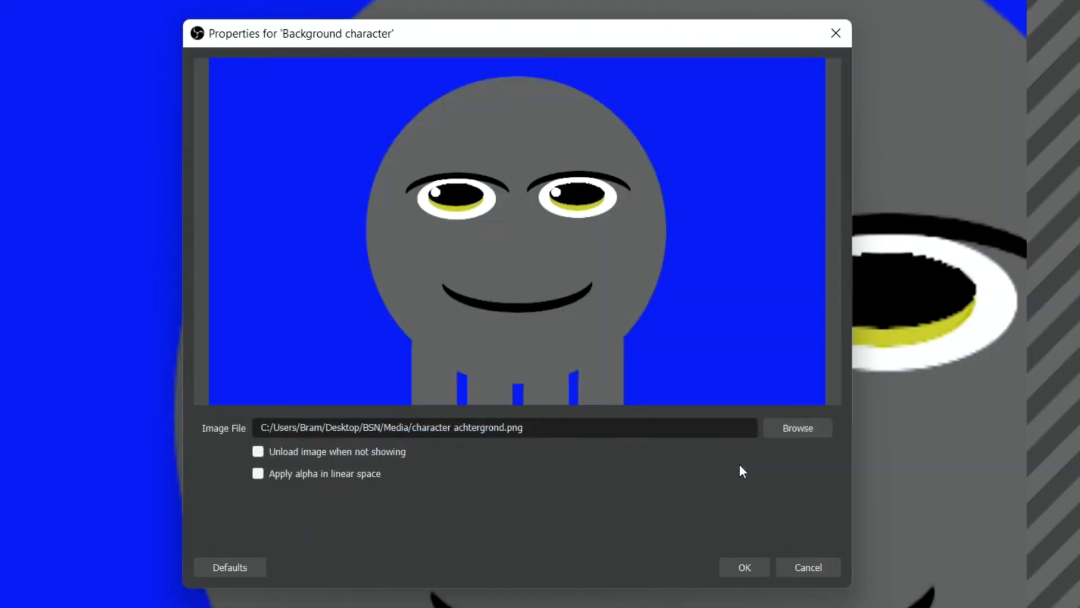
left_click(754, 573)
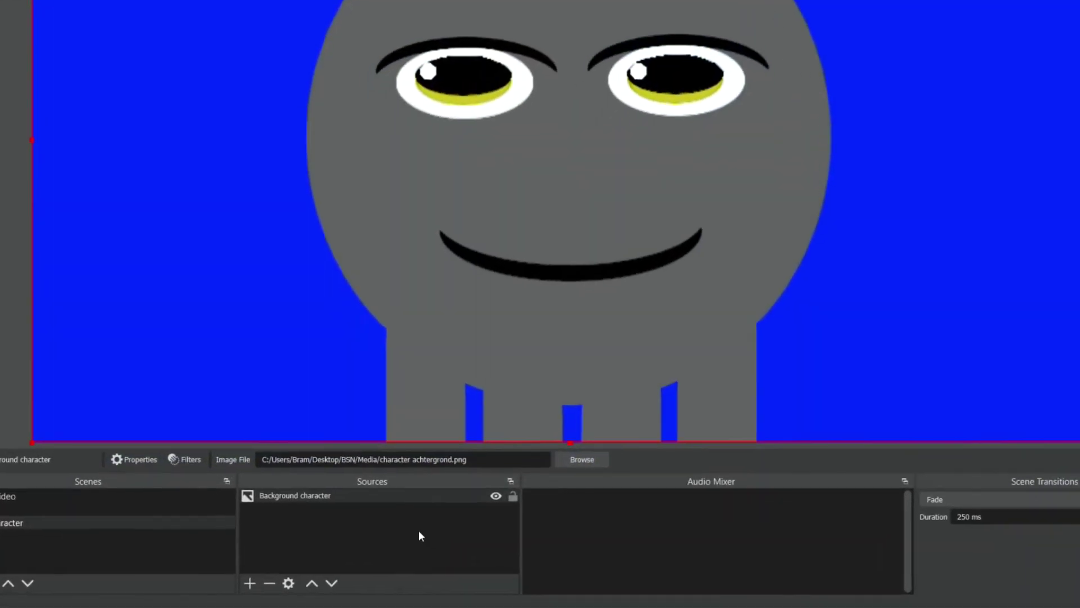
Add a Spectralizer audio visualiser source named Spectralizer 2.
left_click(250, 583)
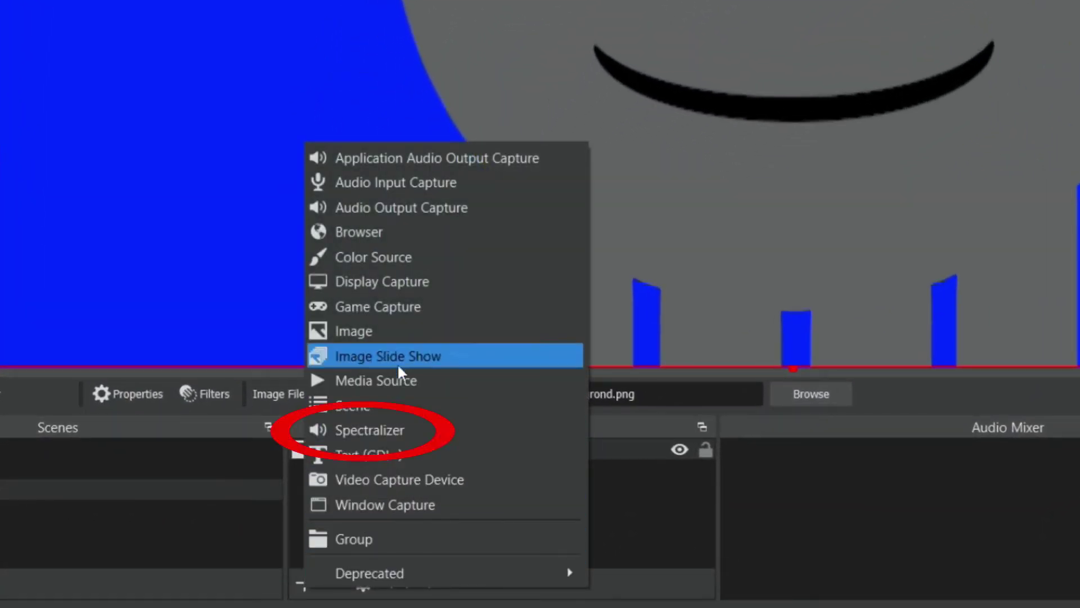
left_click(399, 428)
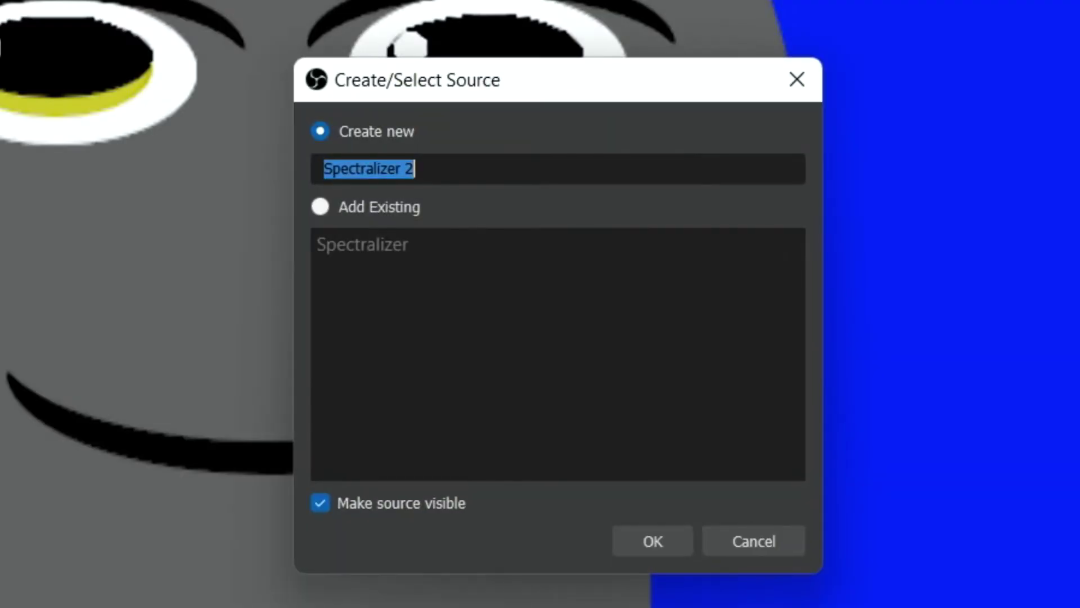
left_click(656, 540)
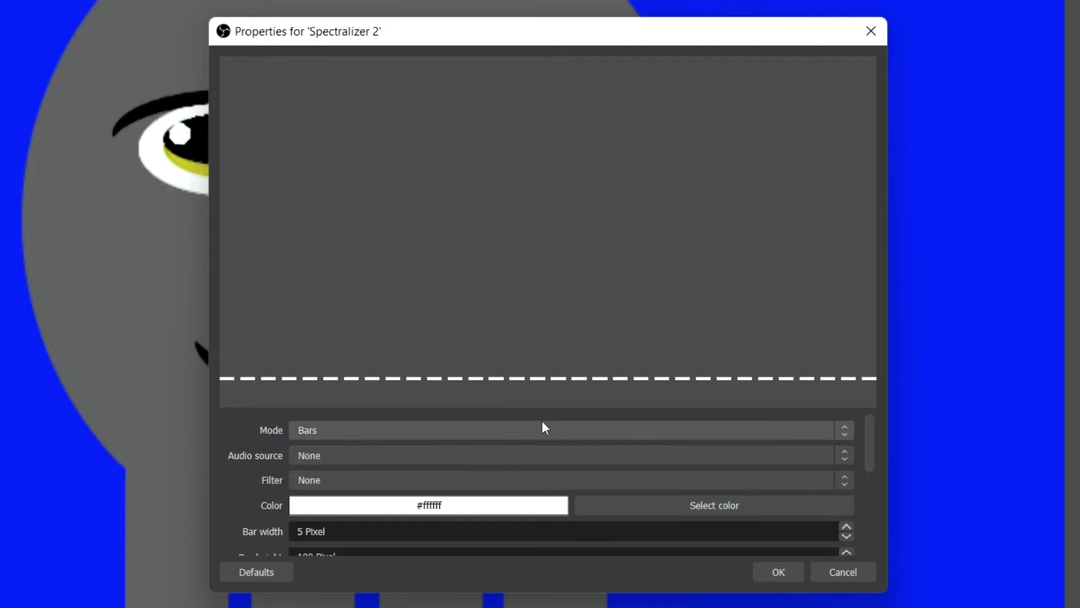
Make the visualiser react to Microfoon audio, with automatic scaling off and gravity 0.00.
left_click(469, 454)
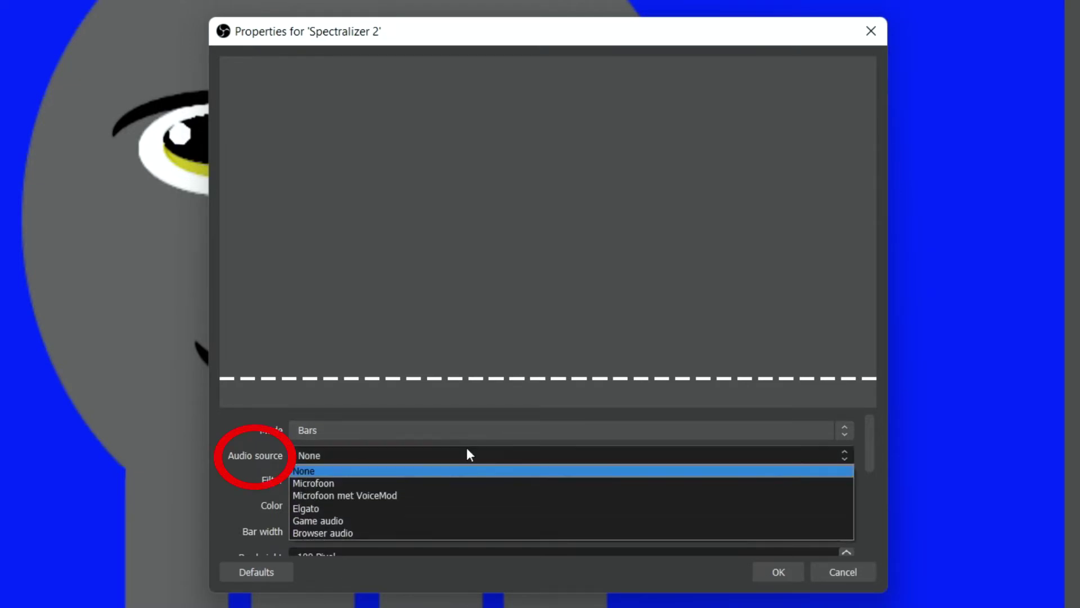
left_click(457, 479)
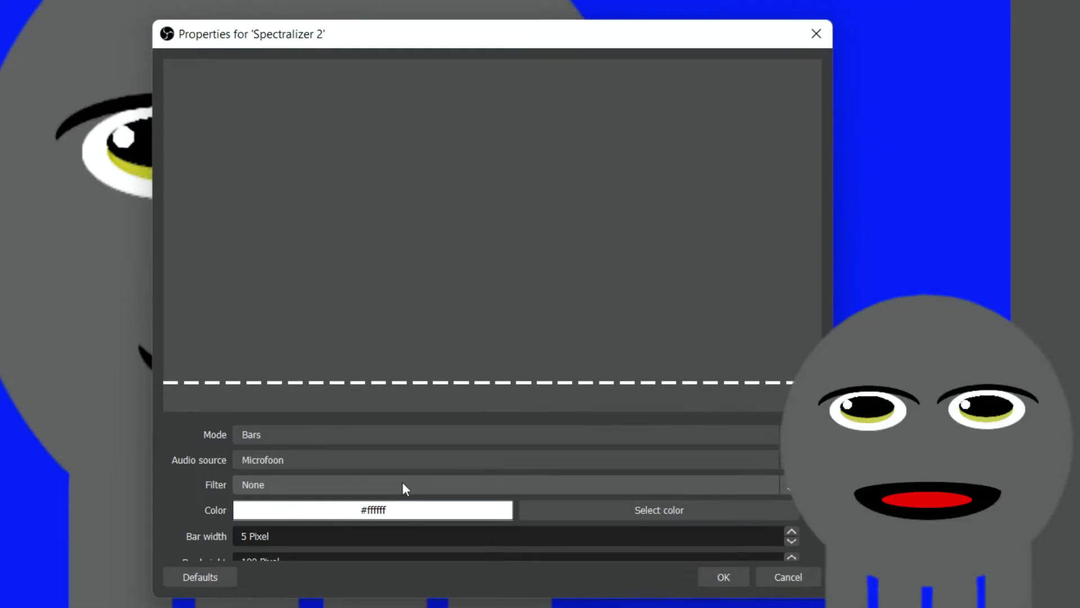
scroll(404, 483, "down", 2)
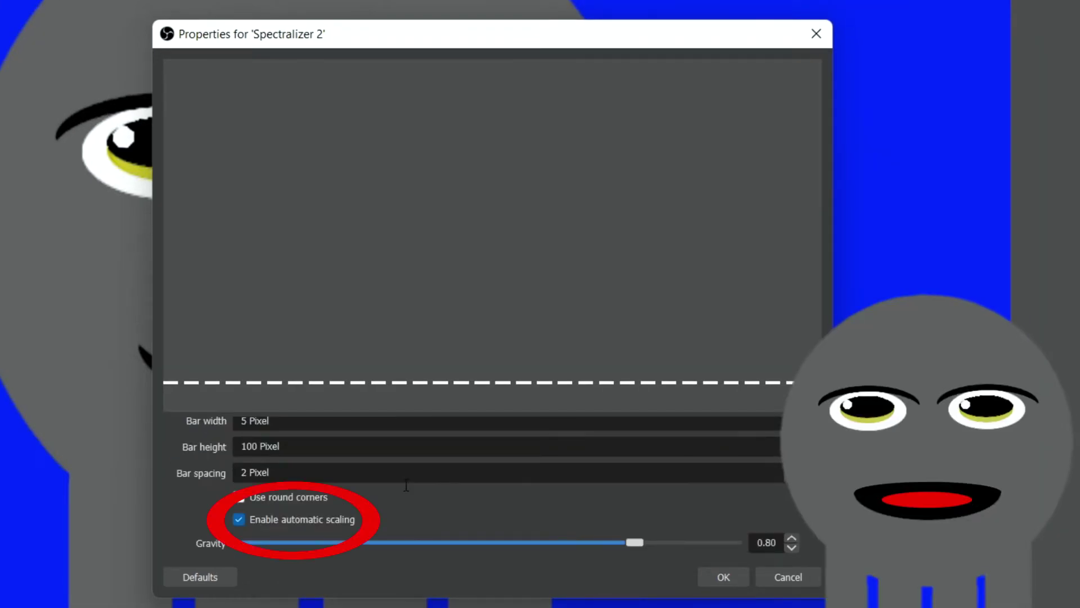
left_click(310, 520)
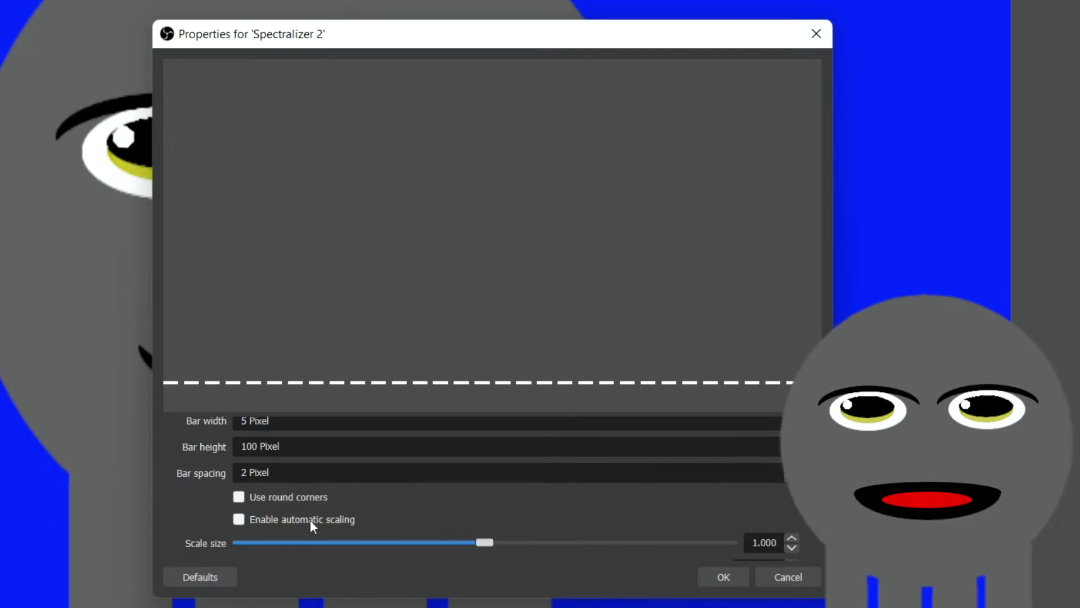
scroll(309, 519, "down", 1)
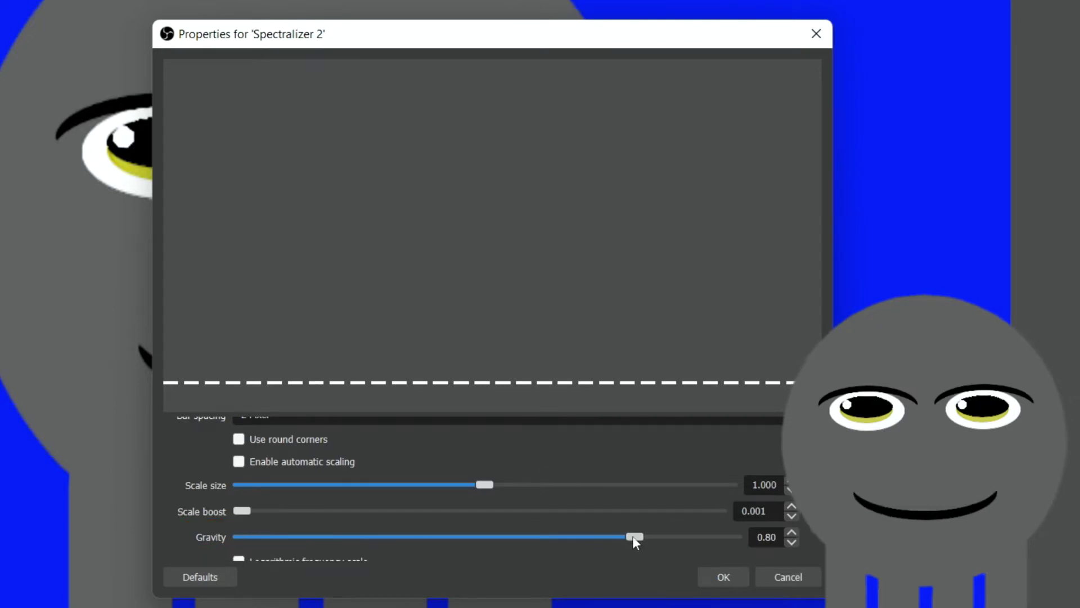
left_click_drag(633, 540, 233, 551)
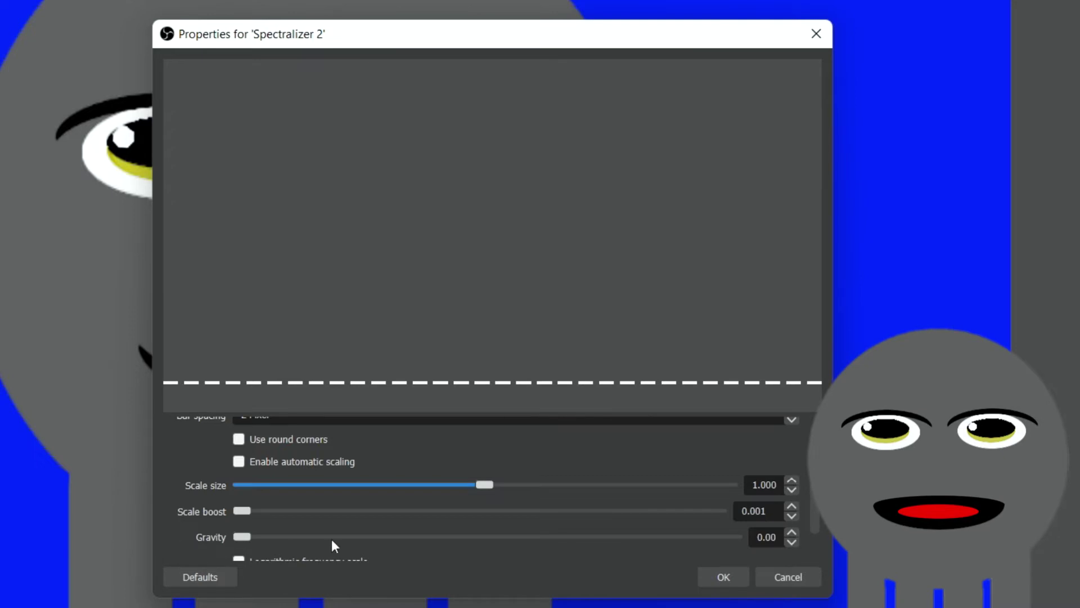
scroll(332, 545, "down", 1)
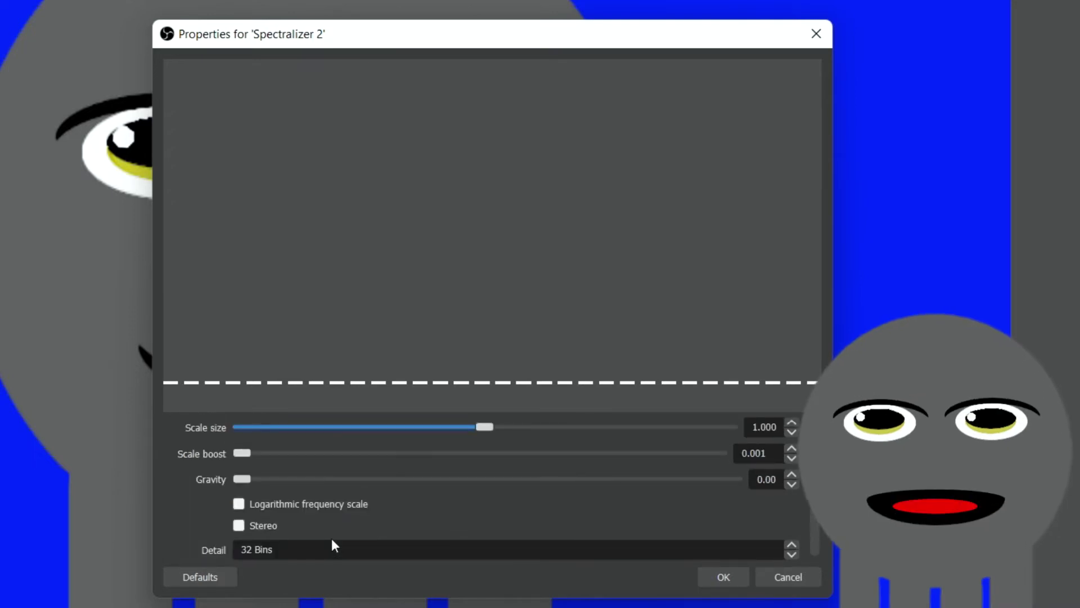
scroll(332, 540, "down", 1)
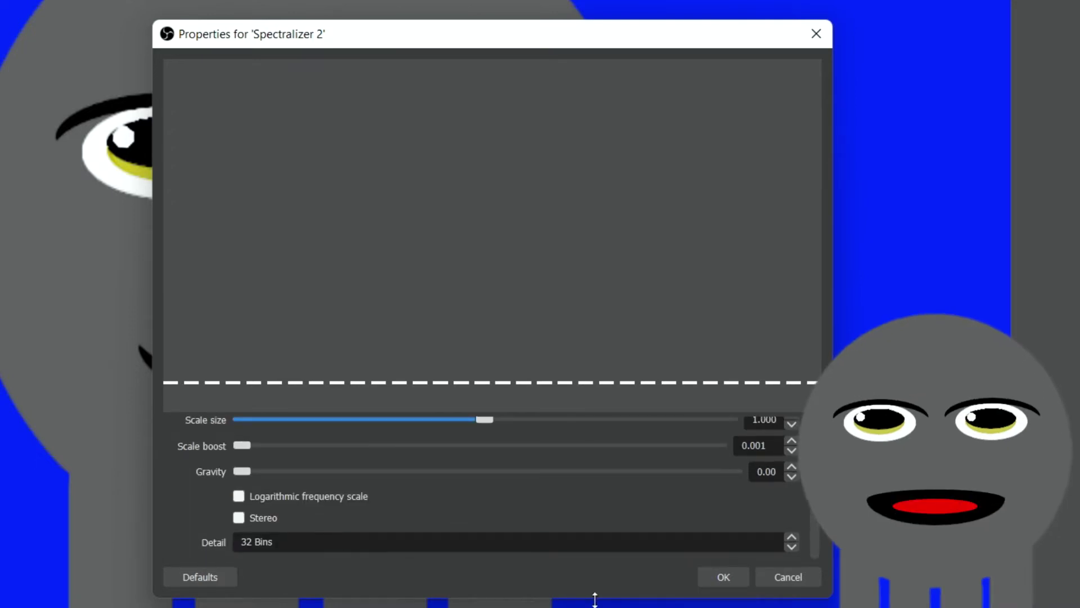
Apply the Spectralizer settings and give Spectralizer 2 a Crop/Pad filter with Relative off.
left_click(724, 575)
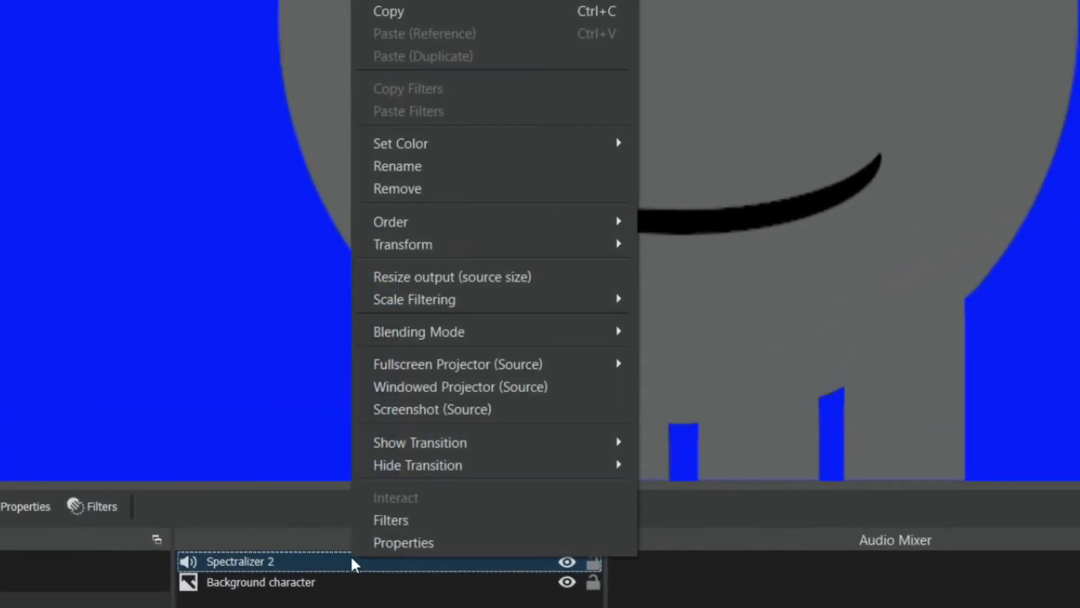
left_click(404, 515)
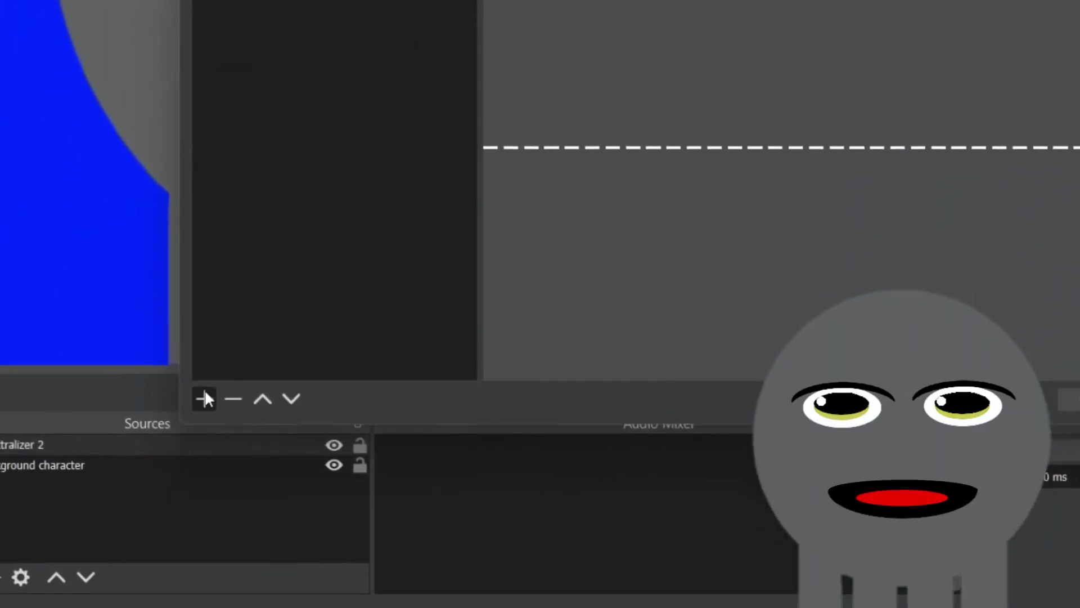
left_click(192, 461)
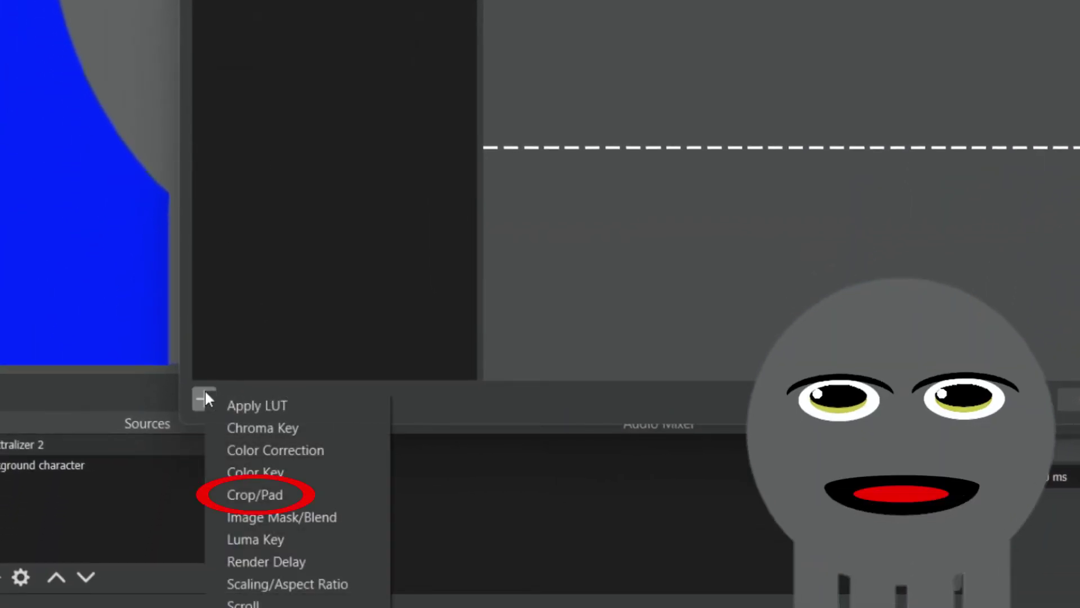
left_click(298, 492)
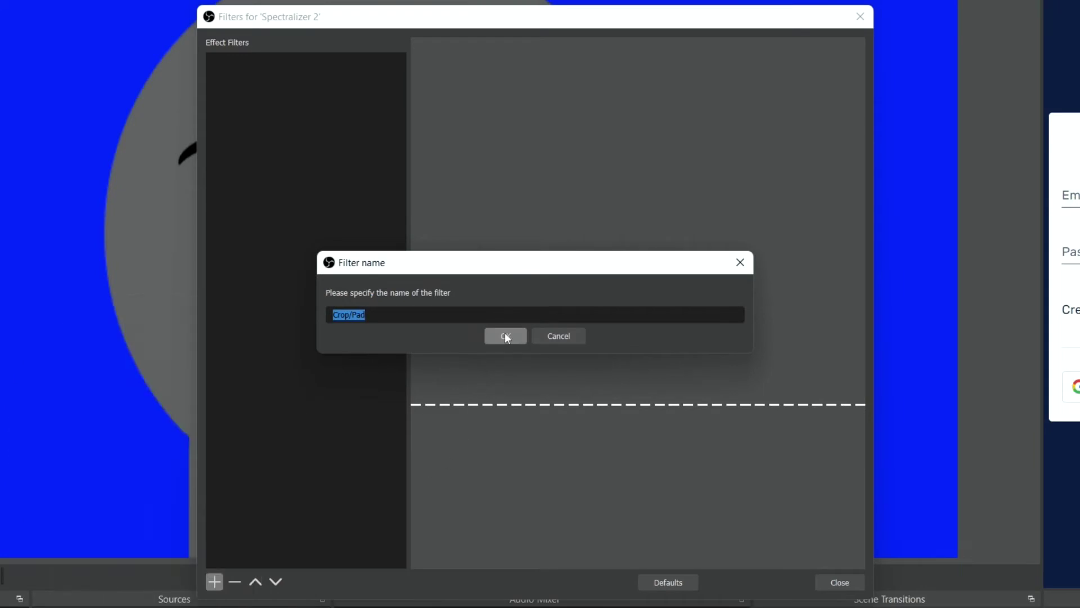
left_click(505, 336)
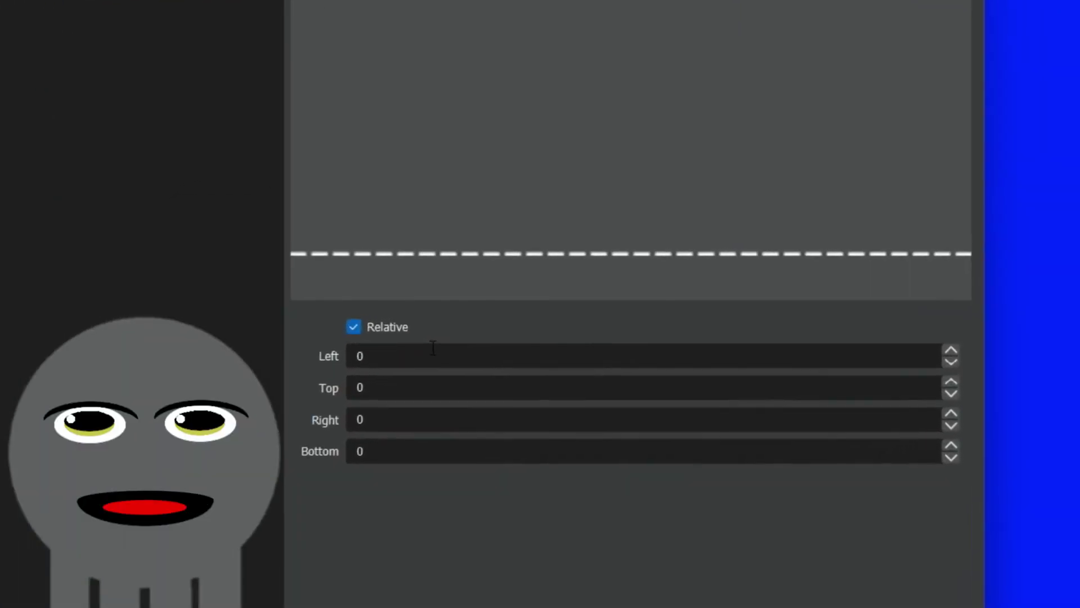
left_click(350, 327)
left_click(374, 355)
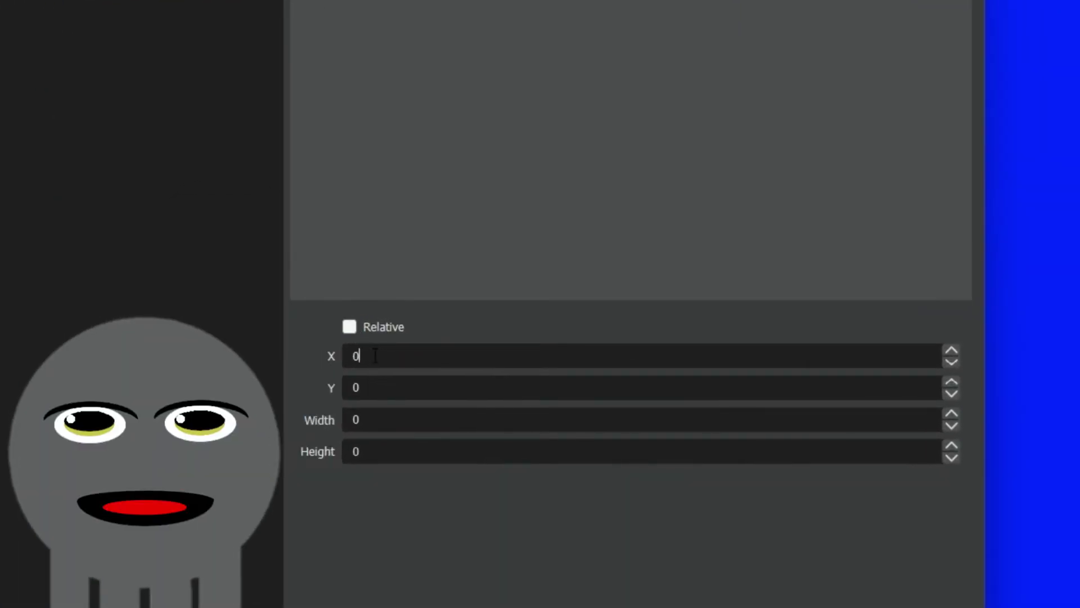
key("BackSpace")
Finish crop X at 100, then add a Scaling/Aspect Ratio filter with Point filtering at 2560x1440.
type("100")
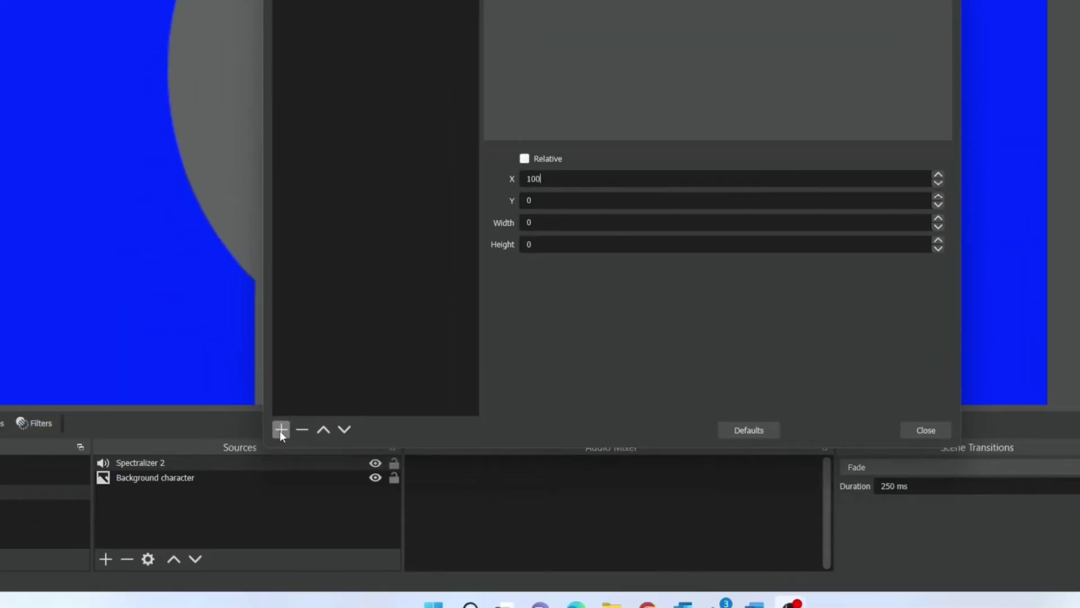
left_click(285, 417)
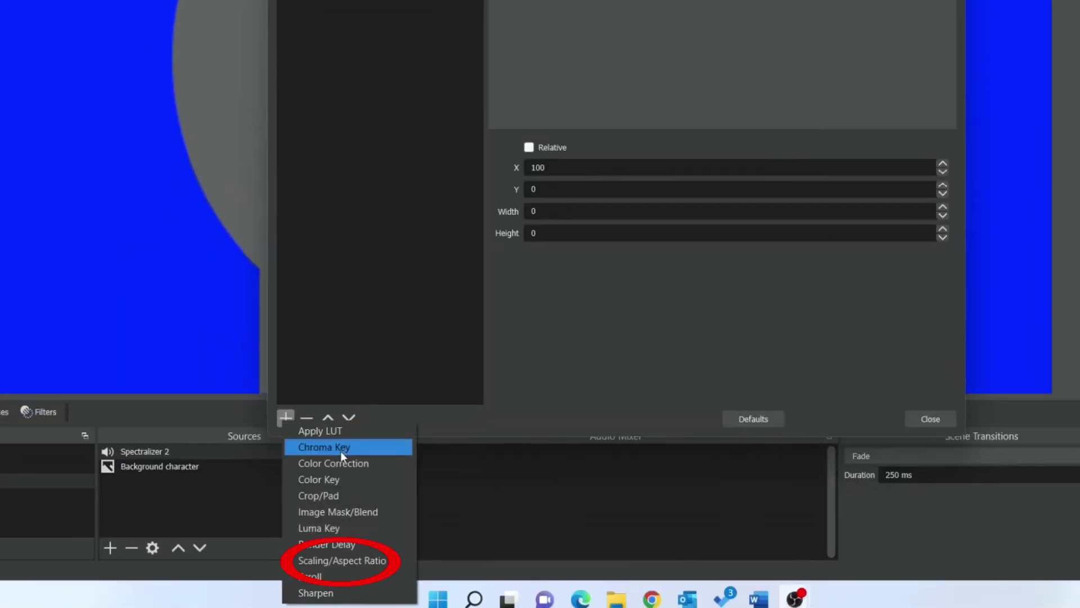
left_click(363, 555)
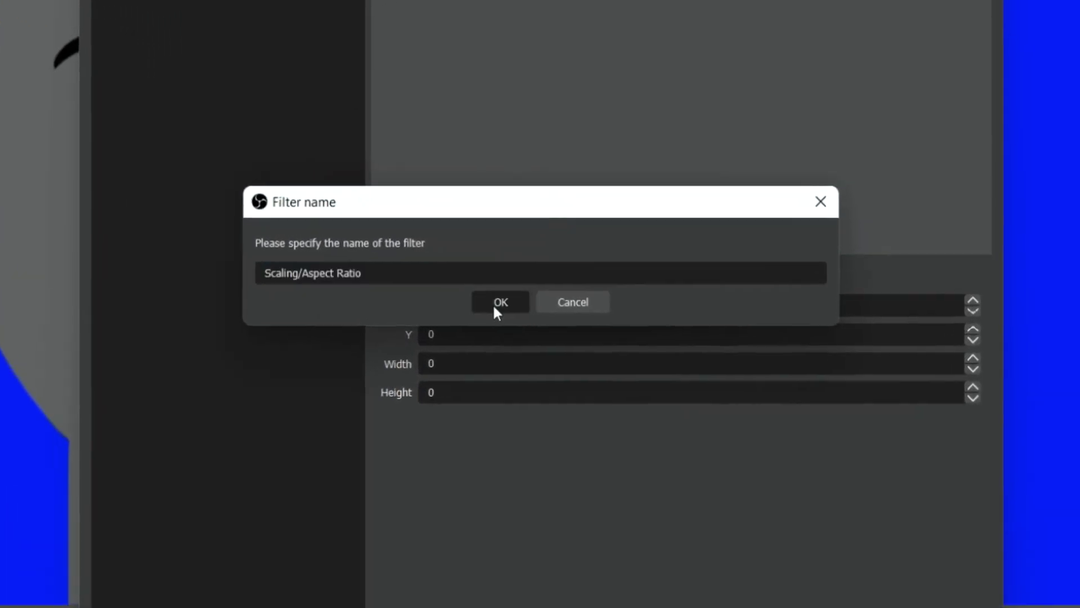
left_click(585, 168)
left_click(615, 289)
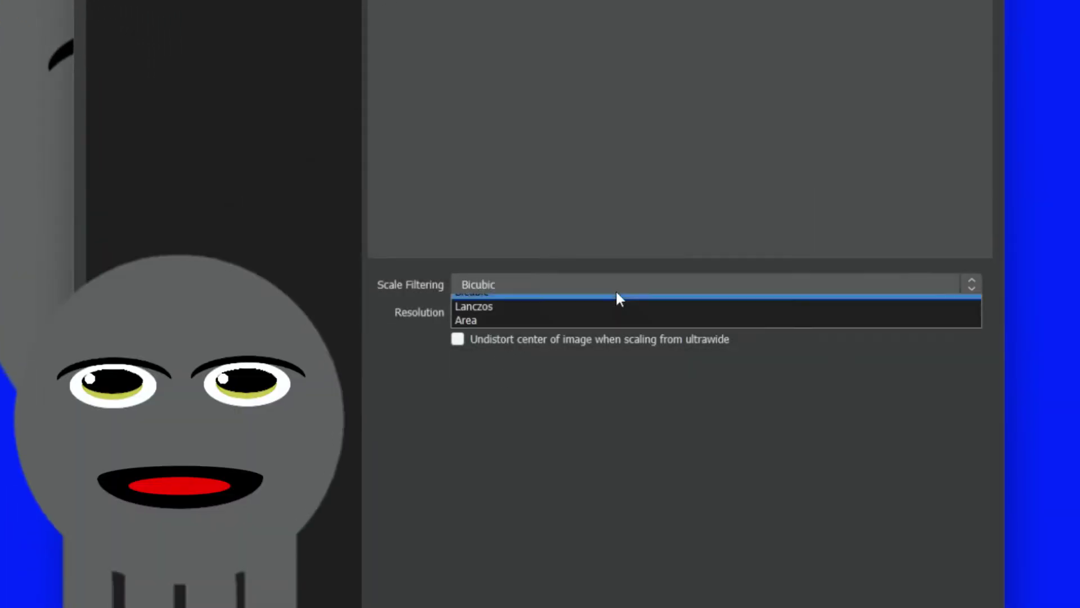
left_click(616, 302)
left_click(972, 312)
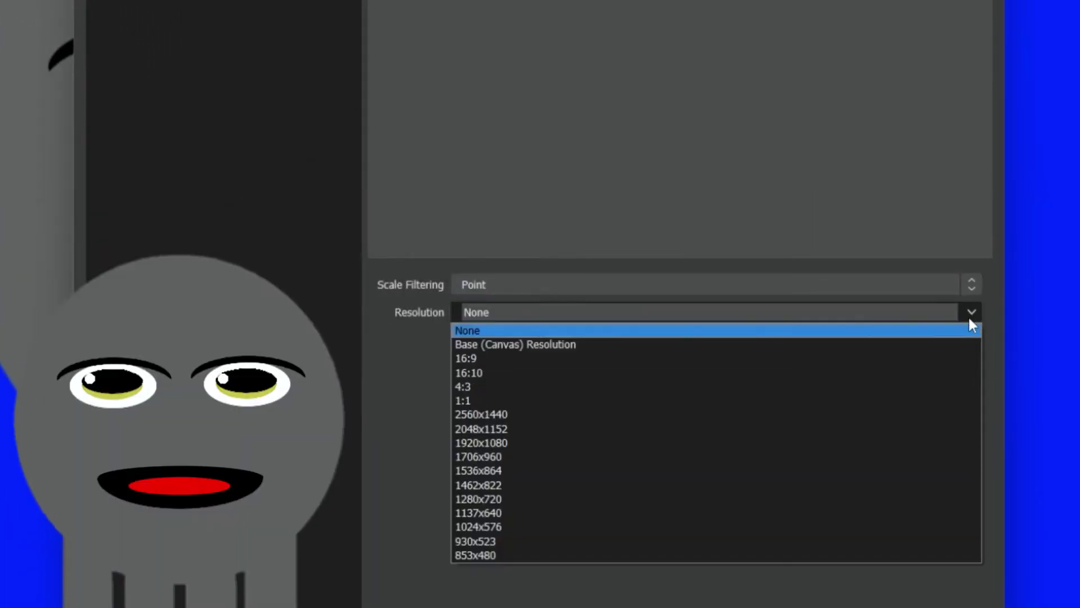
Confirm 2560x1440 scaling, then add an Image Mask/Blend filter multiplying in character voorgrond.png.
left_click(899, 415)
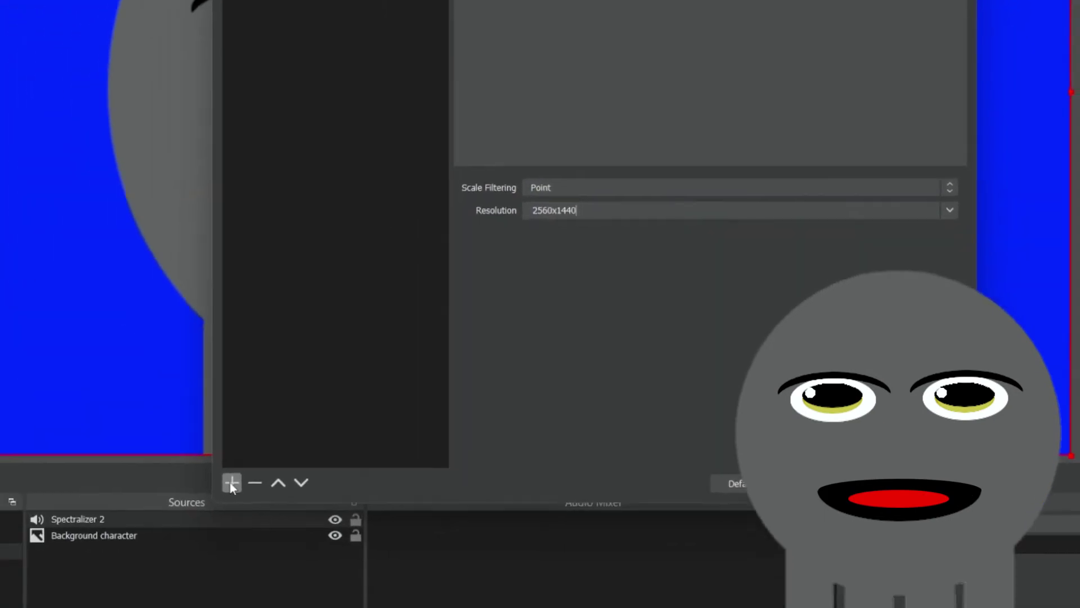
left_click(285, 417)
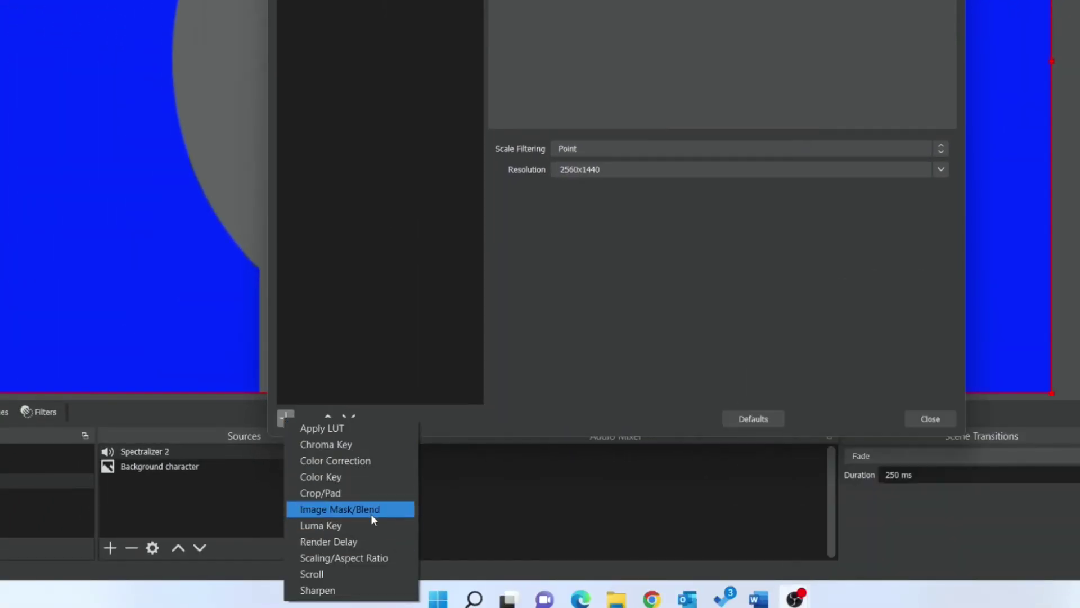
left_click(370, 511)
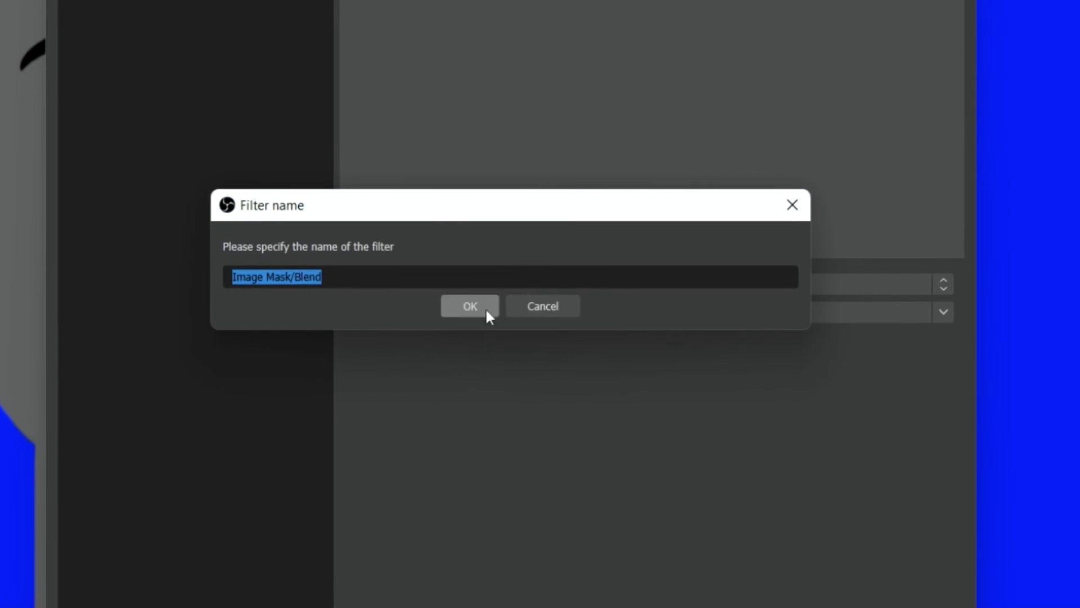
left_click(484, 306)
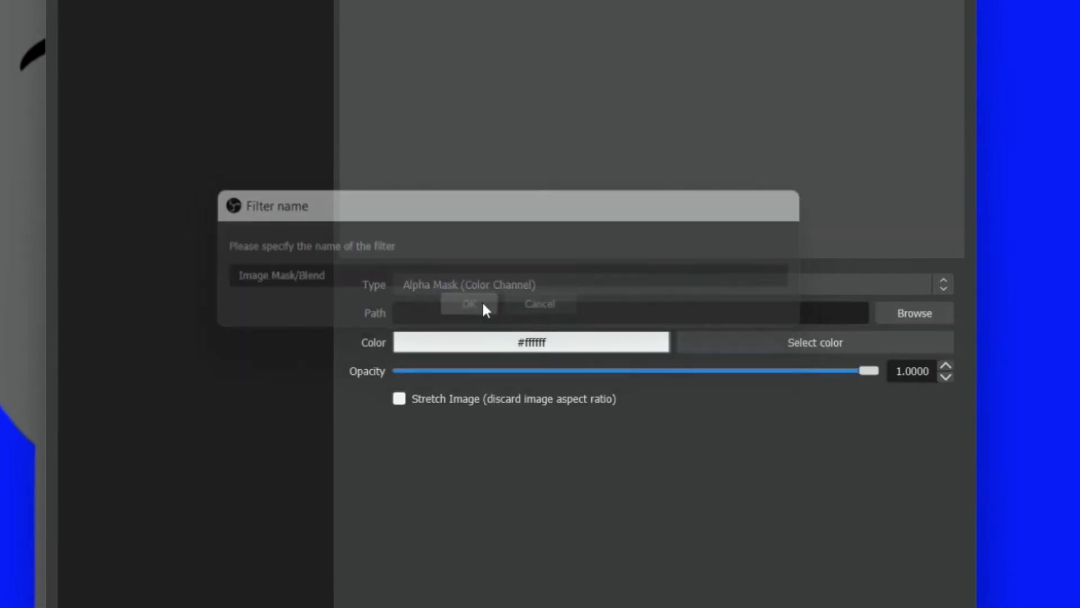
left_click(581, 289)
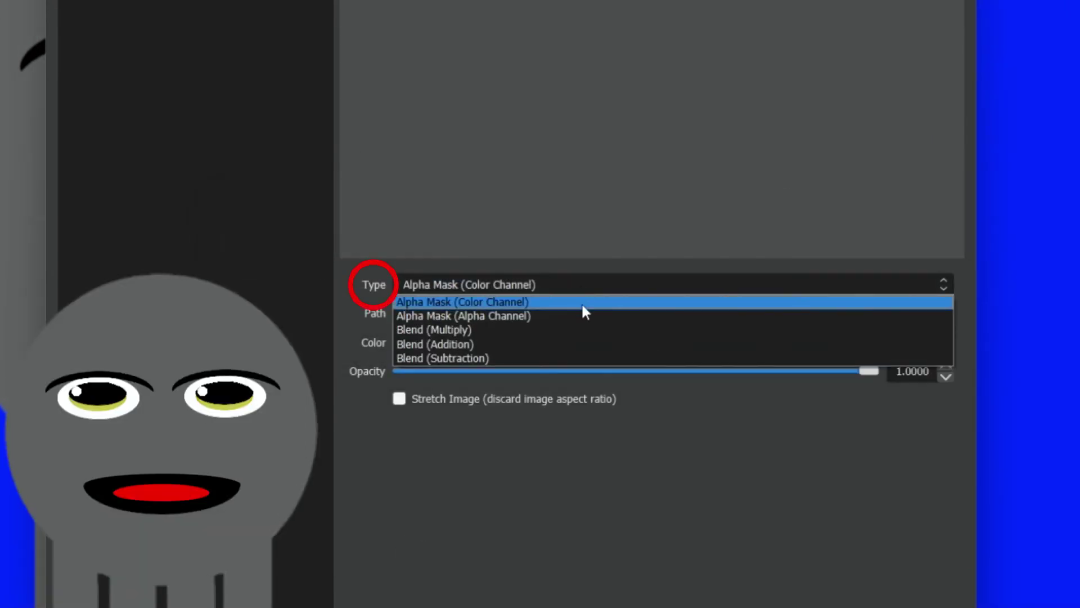
left_click(578, 330)
left_click(884, 317)
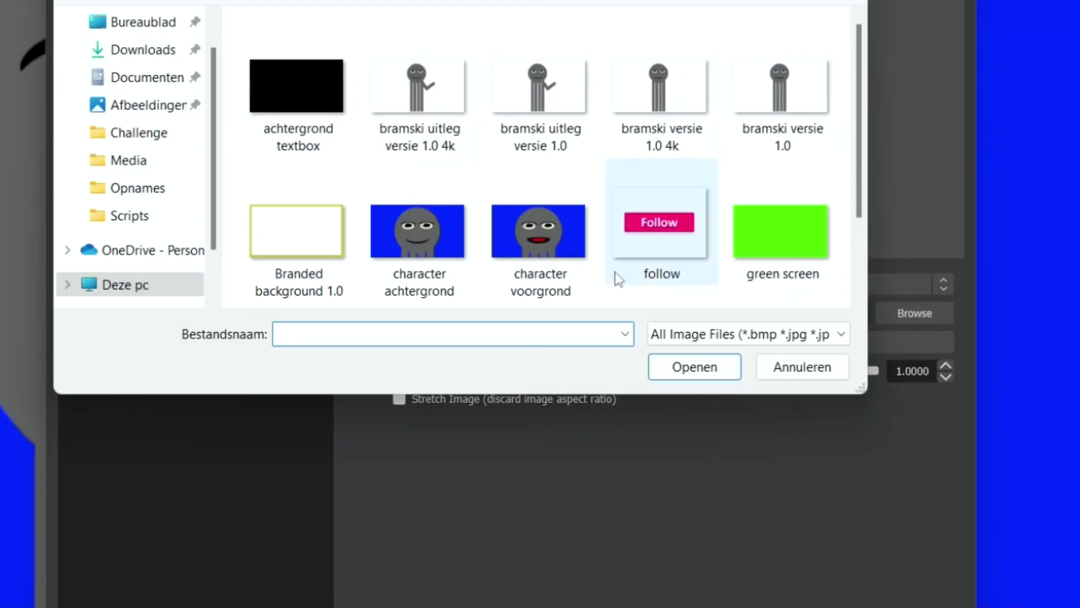
double_click(541, 258)
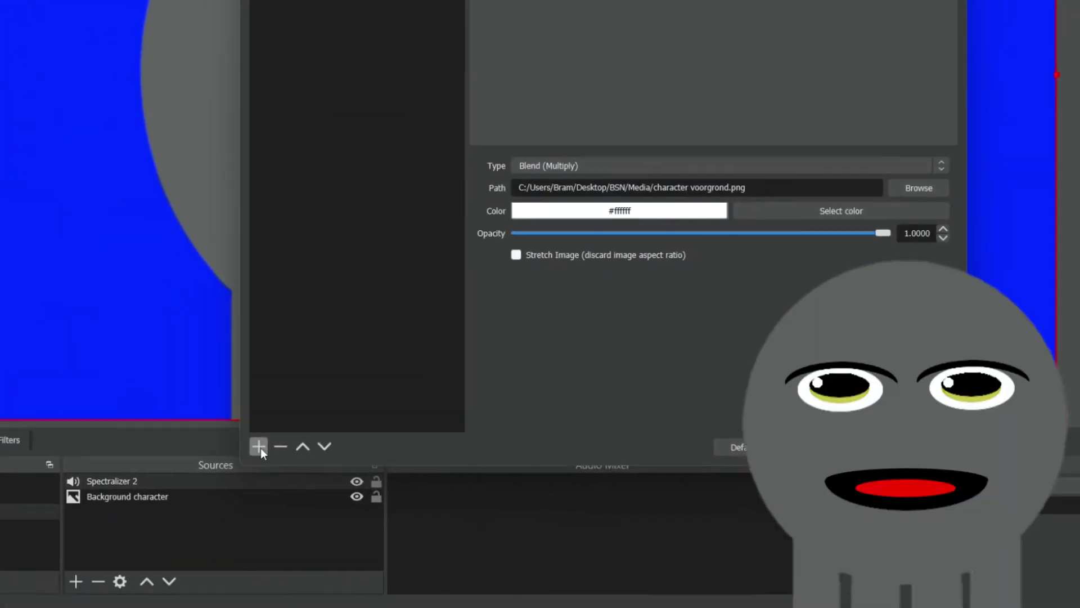
Add a Blue Chroma Key filter to Spectralizer 2 with lowered similarity.
left_click(289, 419)
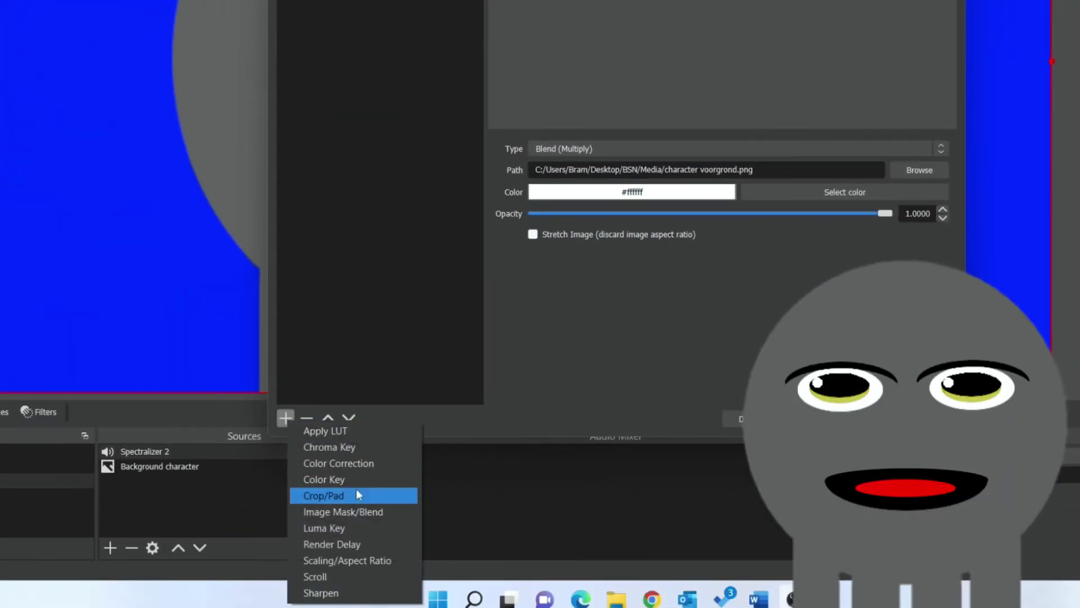
left_click(358, 450)
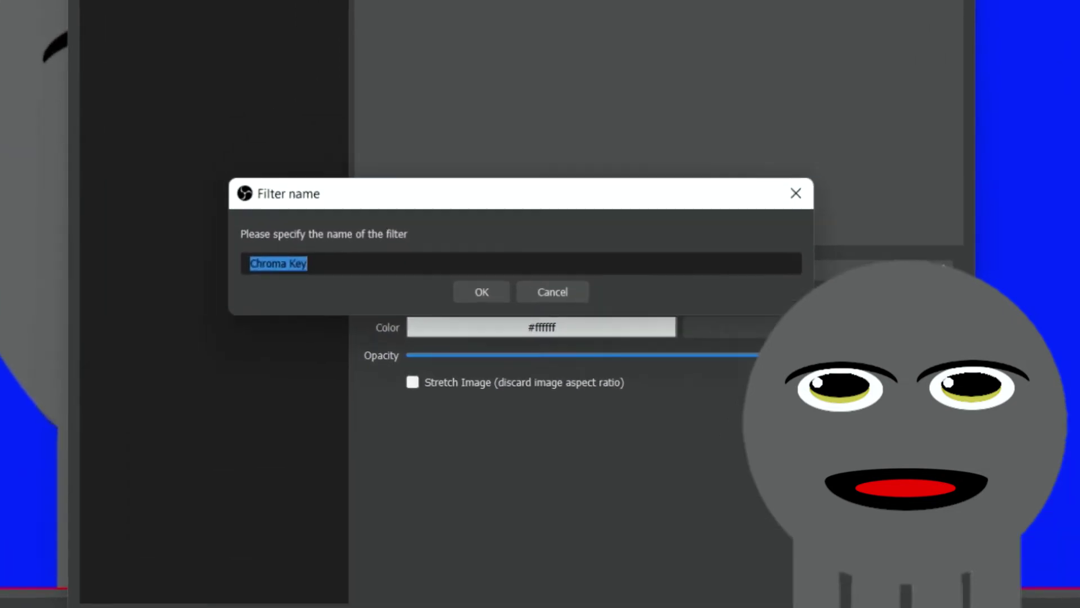
left_click(465, 306)
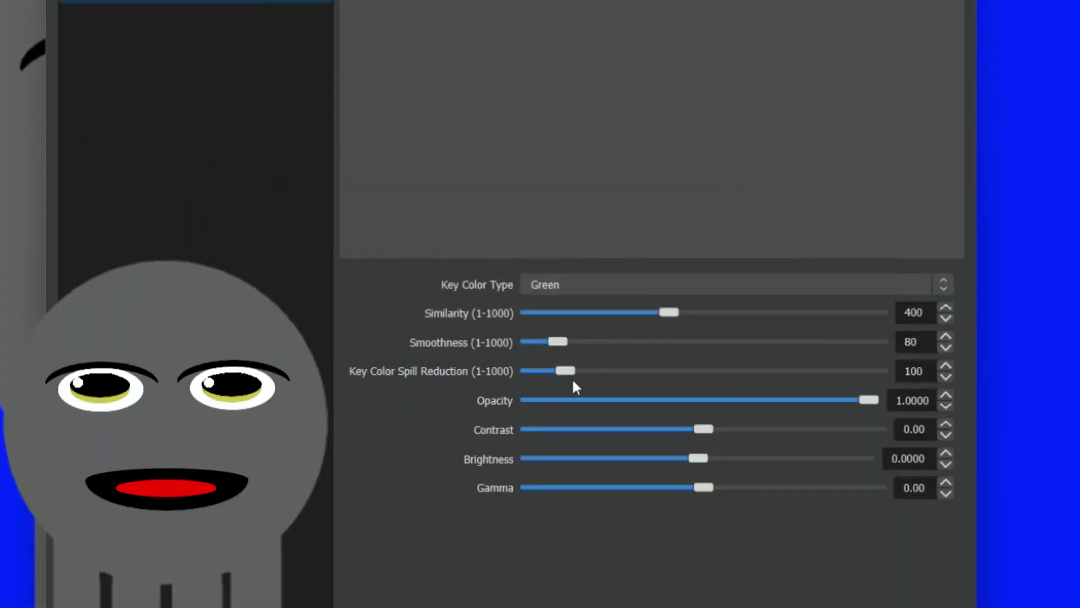
left_click(618, 278)
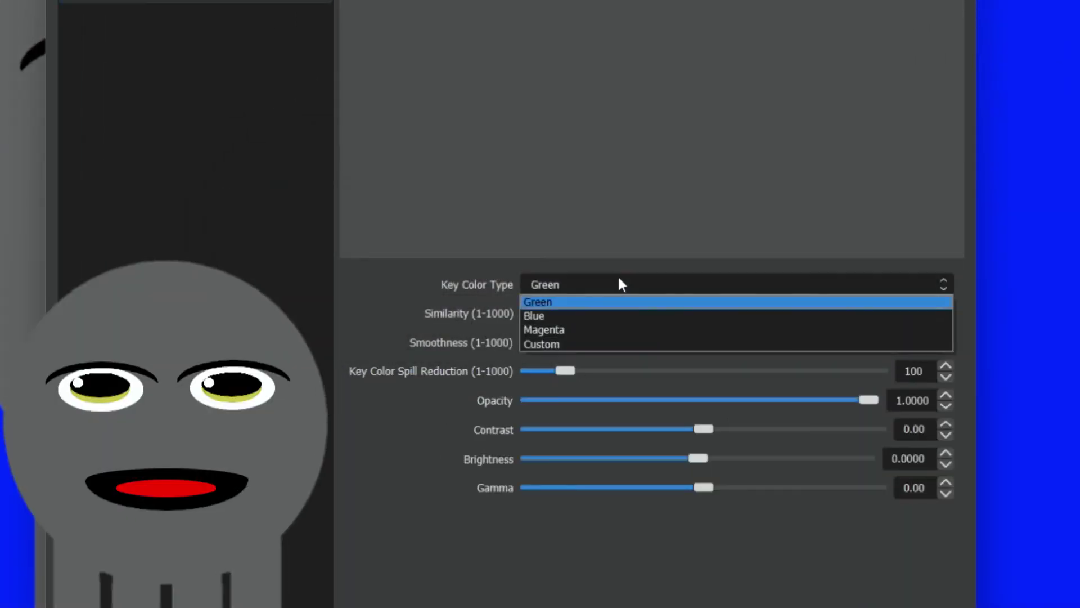
left_click(617, 314)
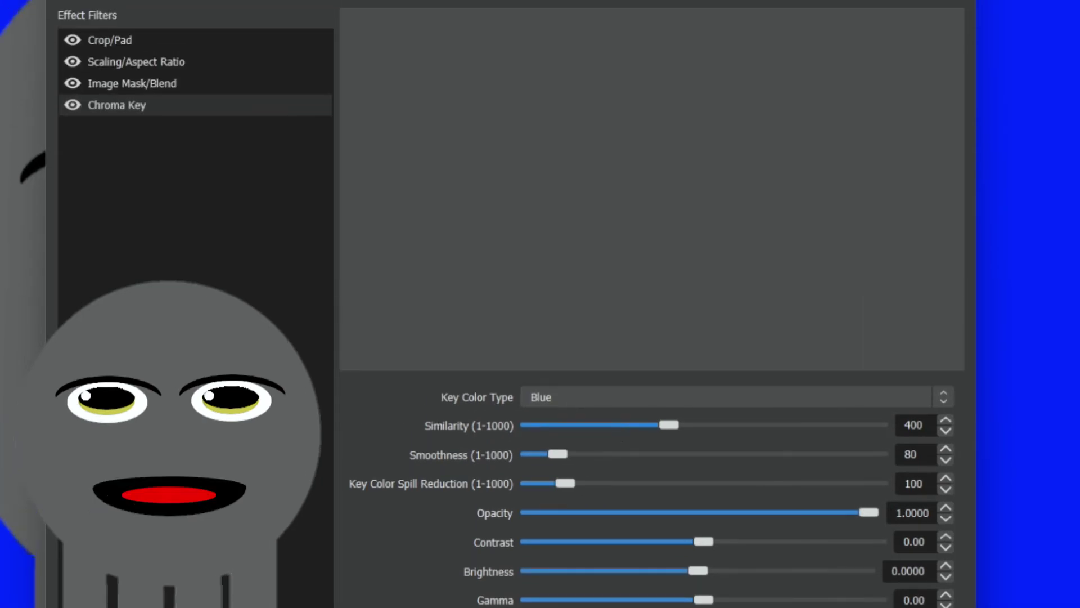
left_click_drag(651, 432, 609, 444)
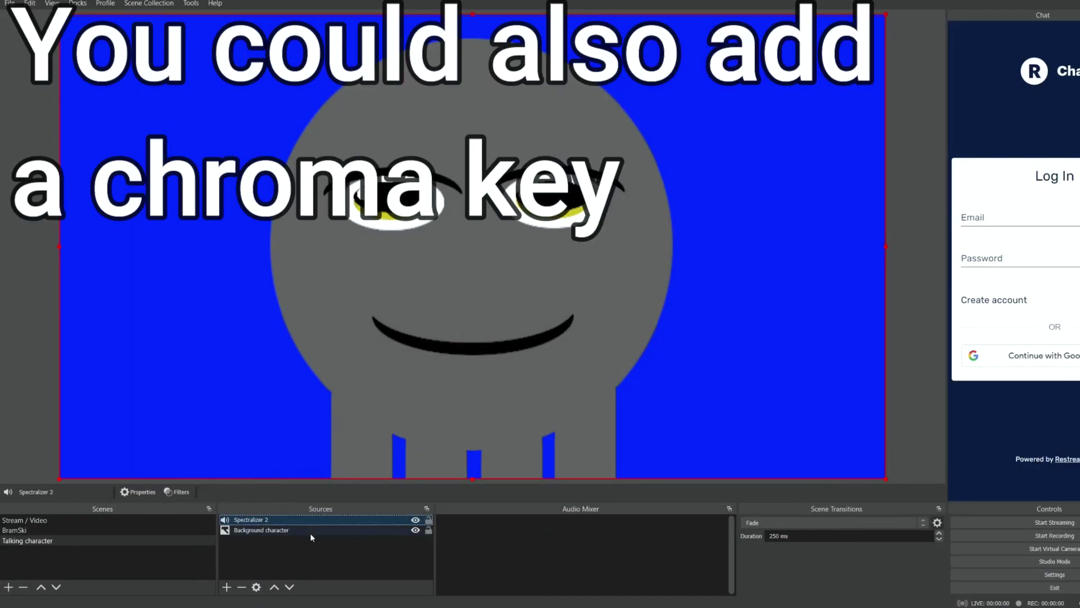
Give Background character a Blue chroma key as well, then close the filters.
right_click(311, 532)
left_click(337, 513)
left_click(349, 495)
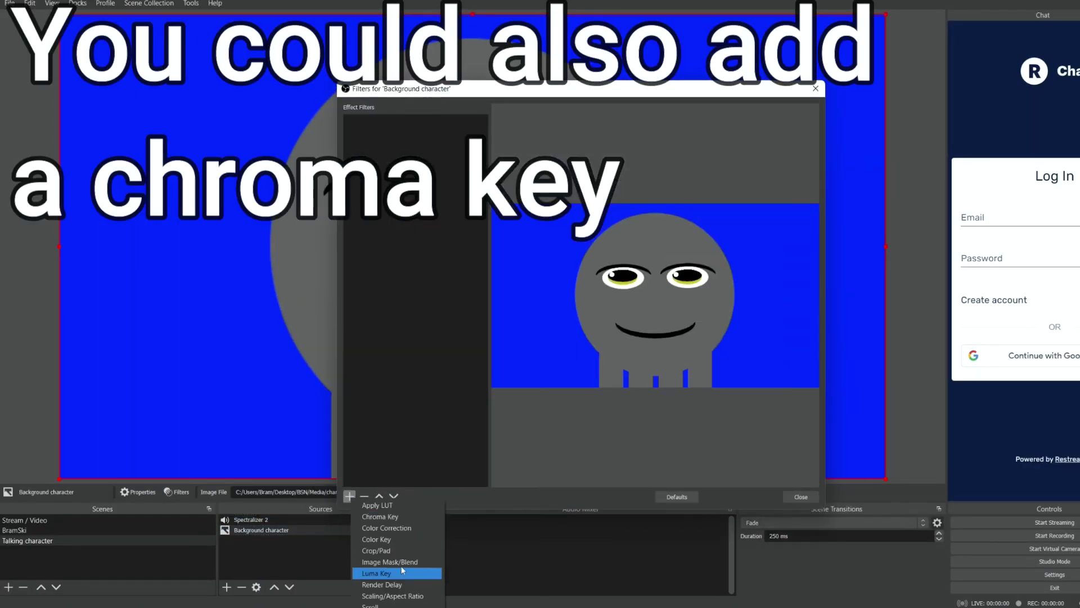
left_click(379, 516)
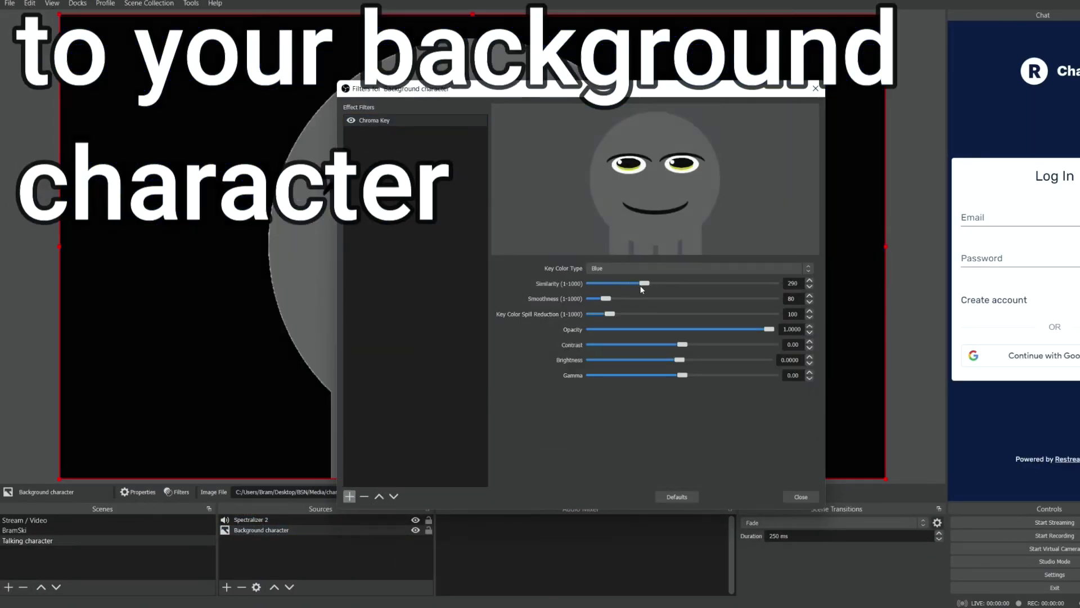
left_click(800, 496)
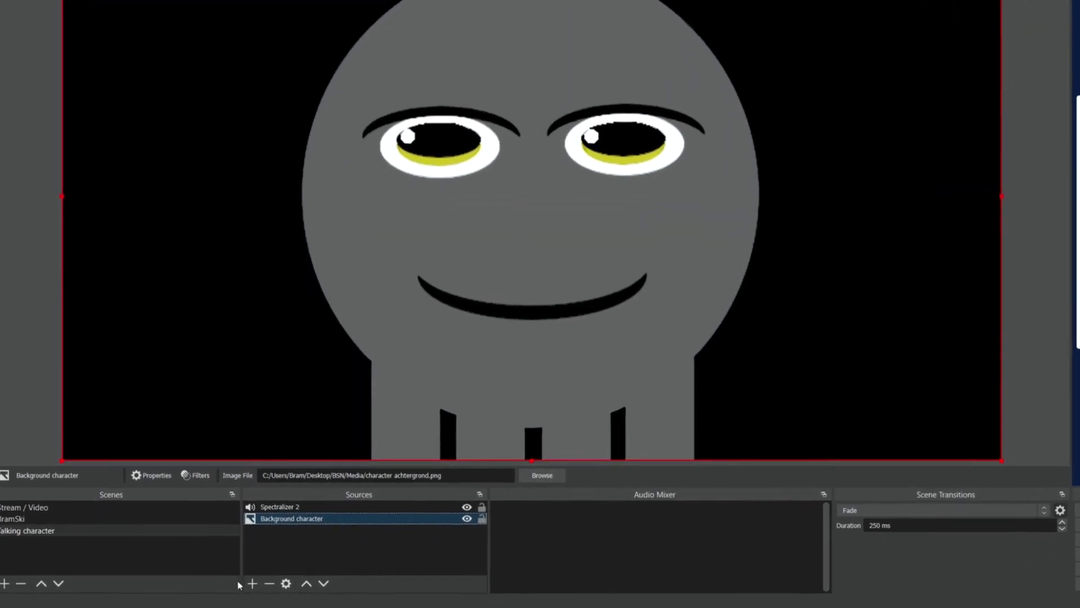
Create group Character 2 holding Spectralizer 2 above Background character.
left_click(252, 583)
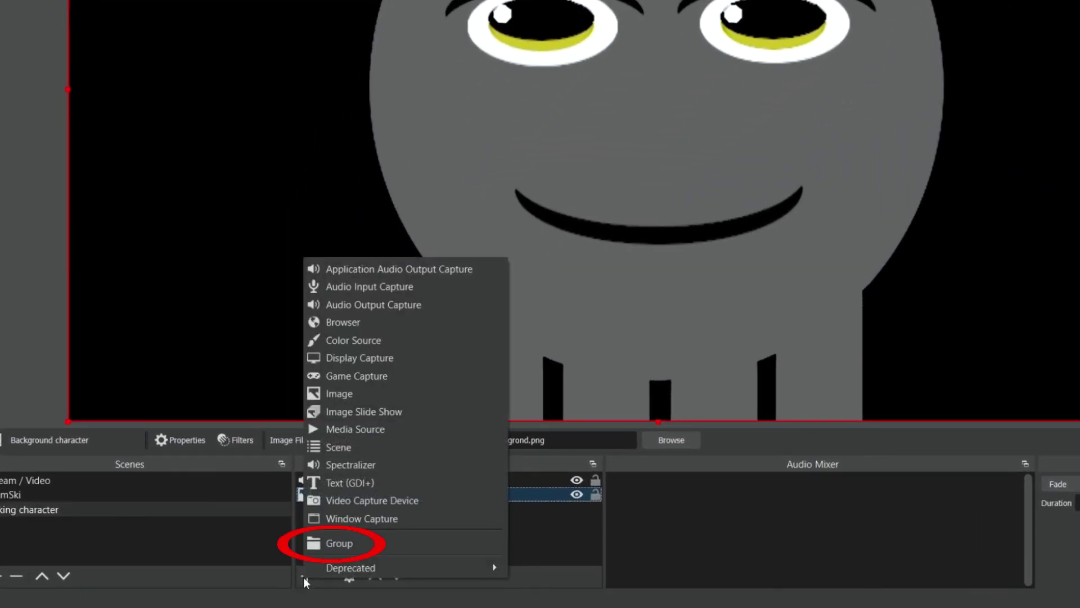
left_click(339, 544)
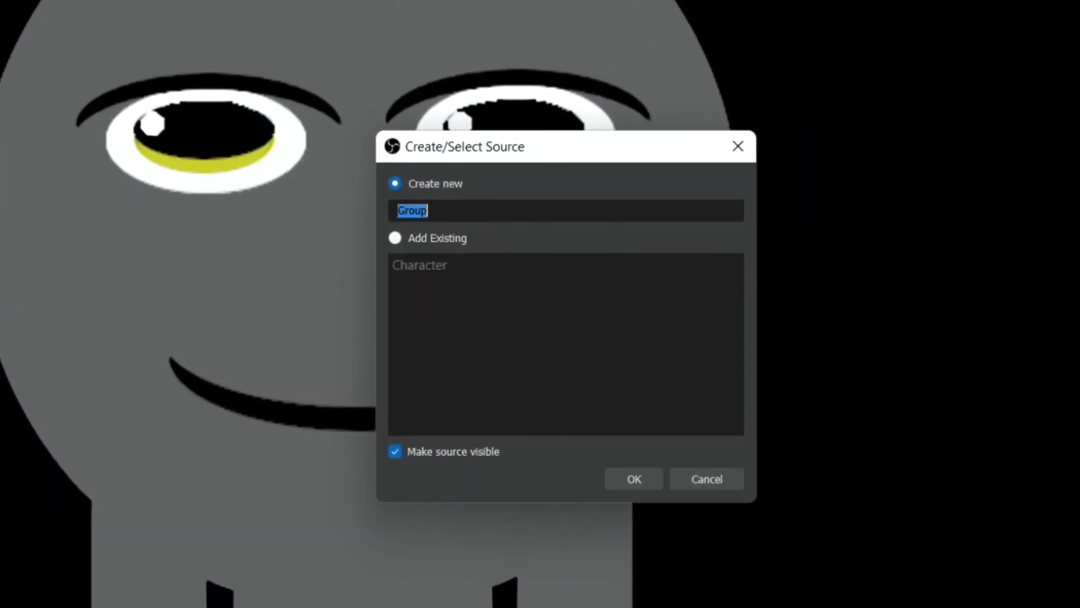
type("Character 2")
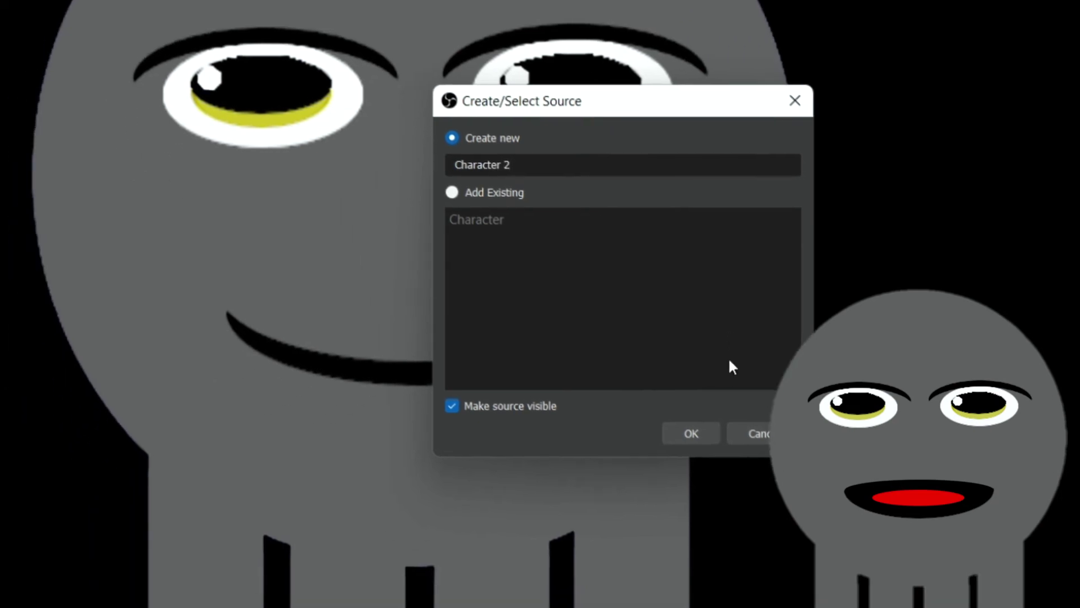
left_click(634, 479)
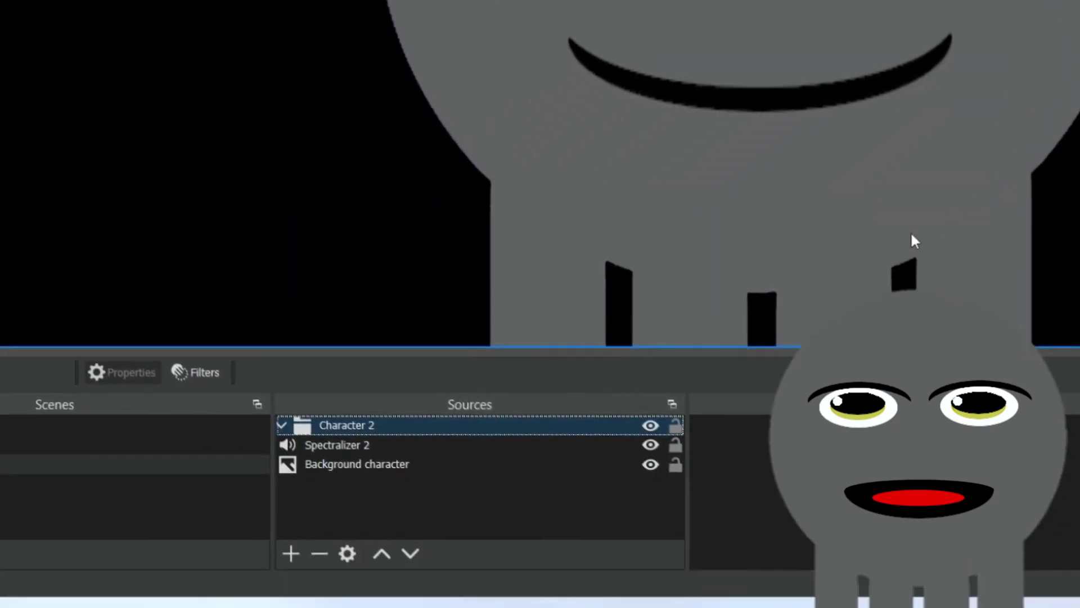
left_click_drag(457, 432, 528, 415)
left_click_drag(506, 446, 693, 433)
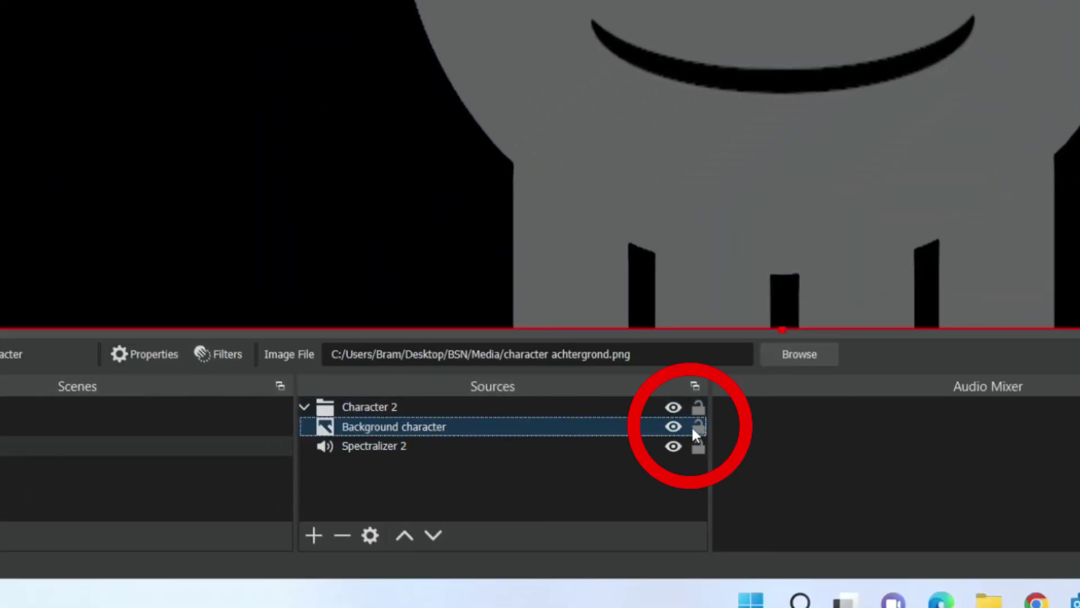
left_click(433, 535)
Lock both sources and the group, then shrink it into the bottom-right corner.
left_click(698, 446)
left_click(698, 427)
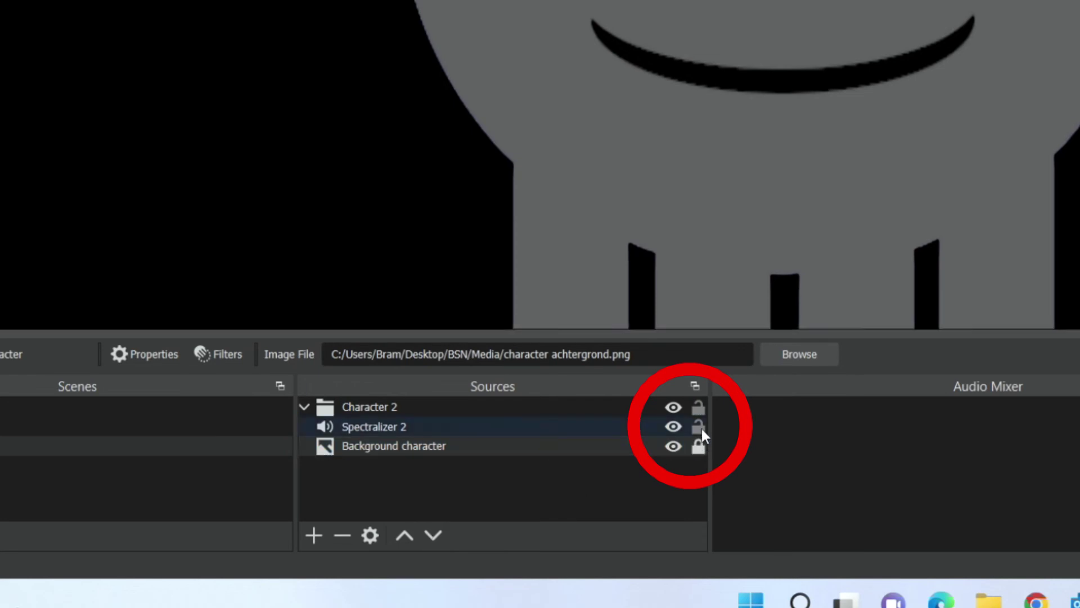
left_click(409, 407)
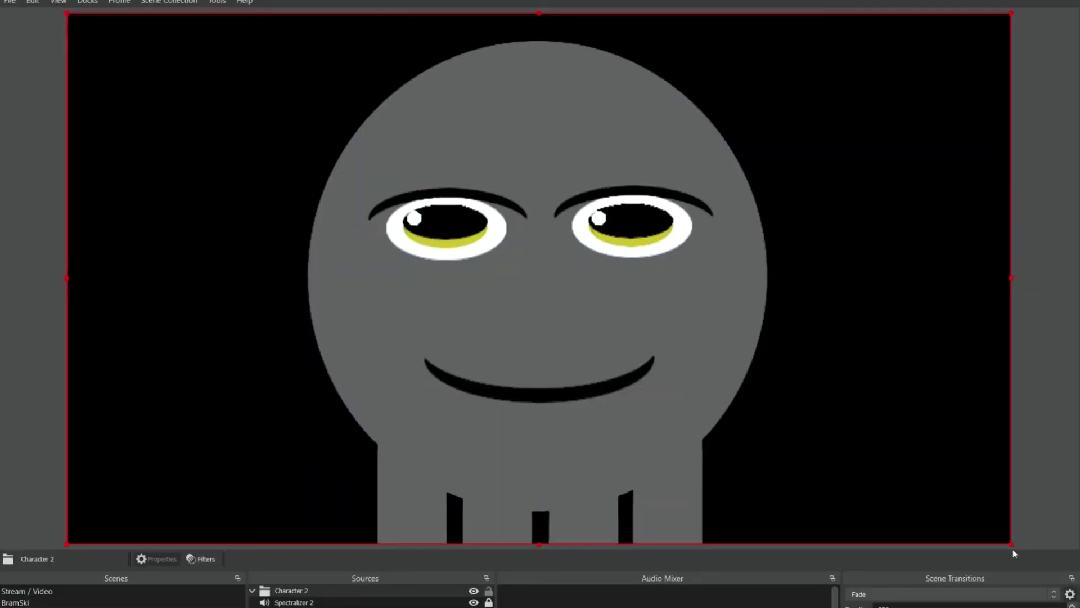
left_click_drag(1011, 544, 379, 185)
left_click_drag(277, 130, 959, 483)
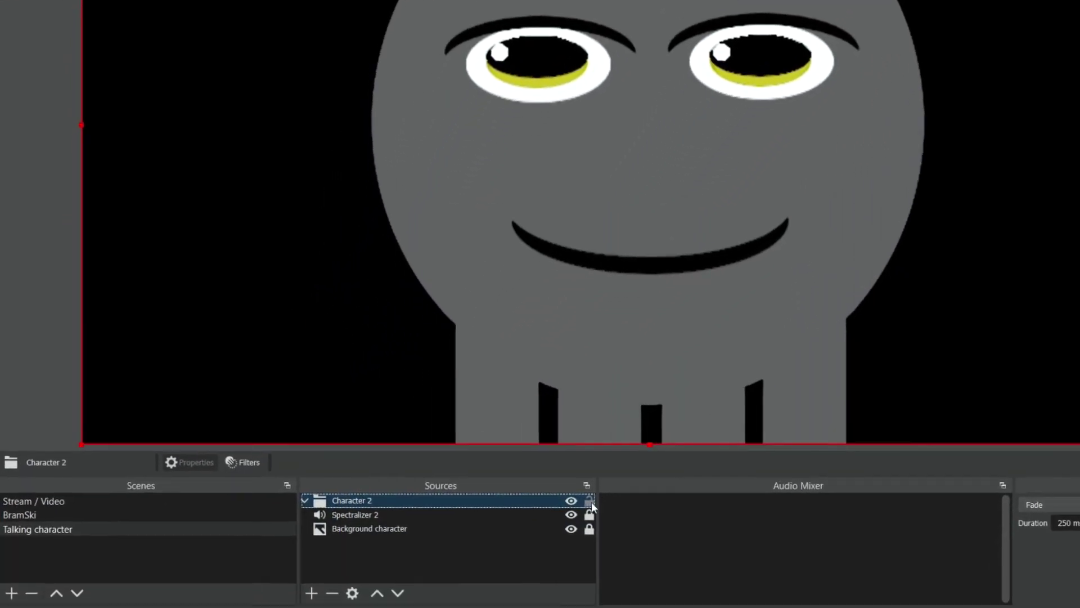
Add the existing Green Screen image source to the scene.
left_click(466, 590)
left_click(323, 575)
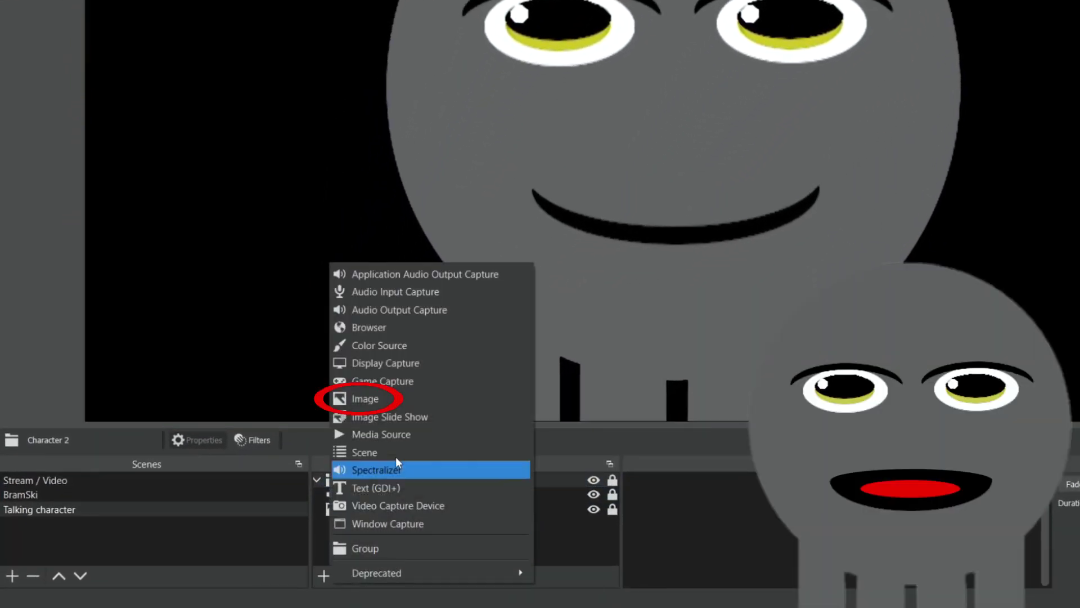
left_click(366, 398)
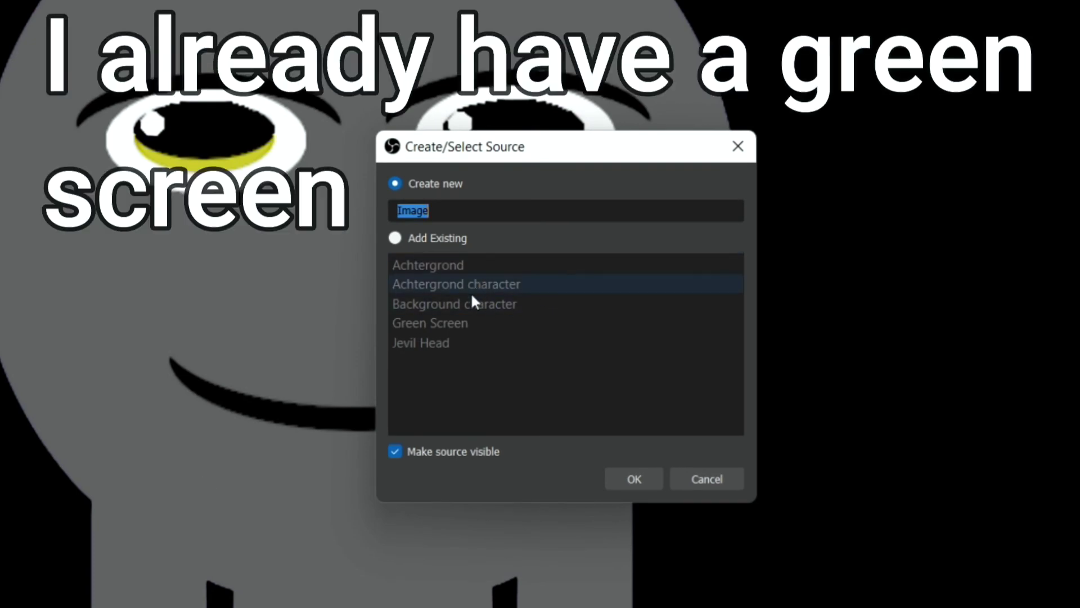
left_click(414, 238)
left_click(448, 323)
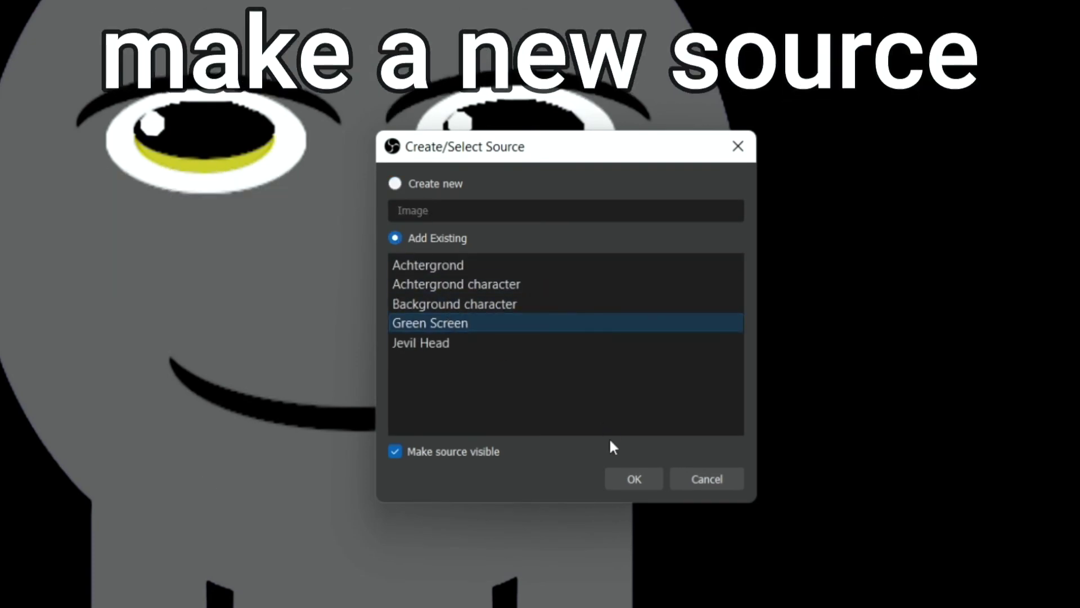
left_click(628, 482)
Stretch Green Screen over the canvas, move it behind the character, and lock it.
left_click_drag(766, 428, 1007, 596)
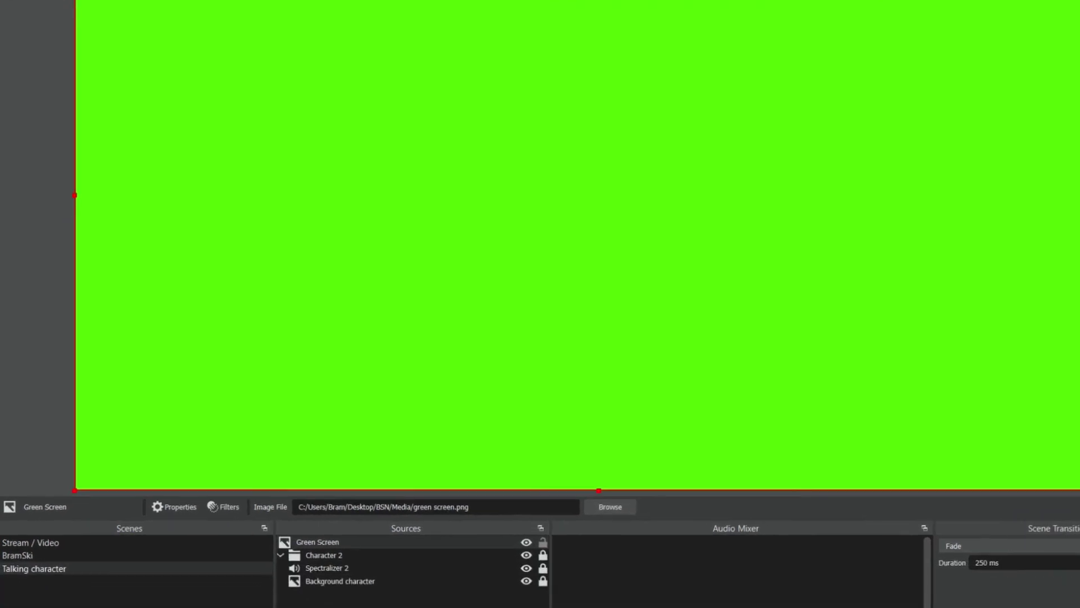
left_click(411, 577)
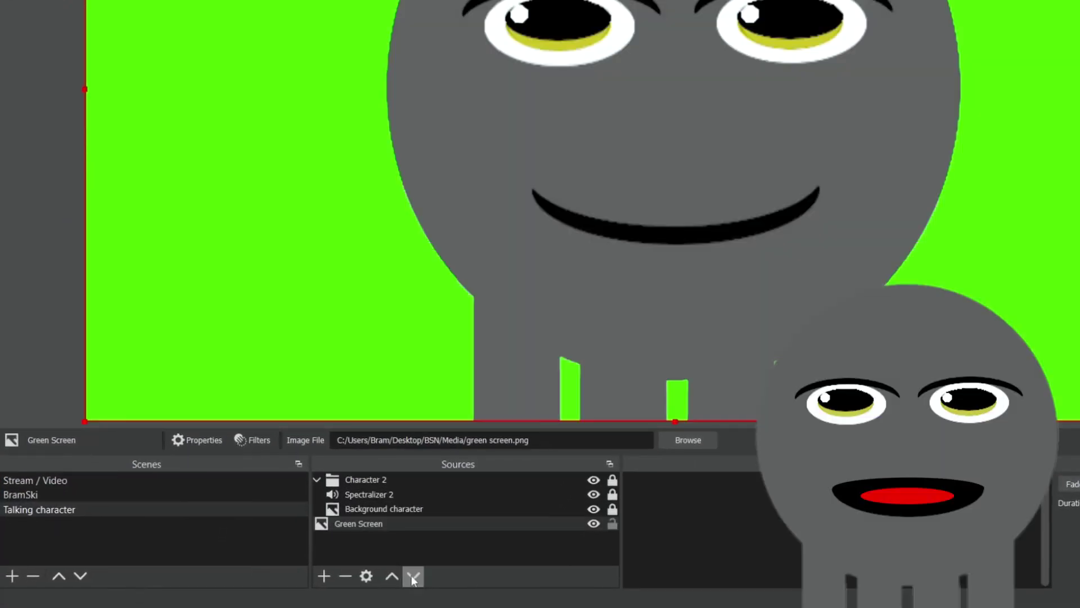
left_click(612, 523)
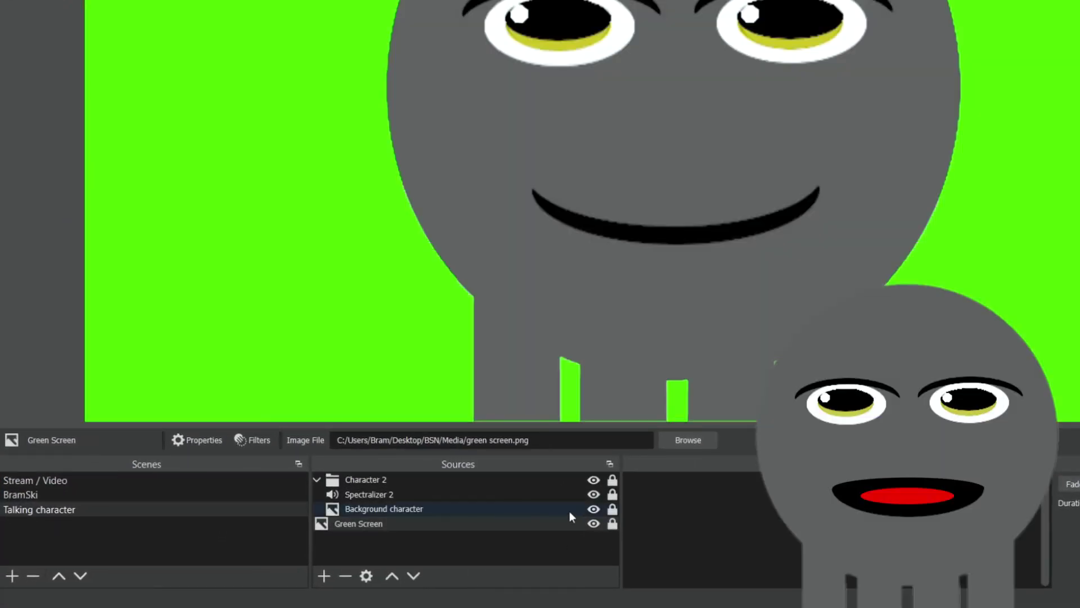
left_click(483, 481)
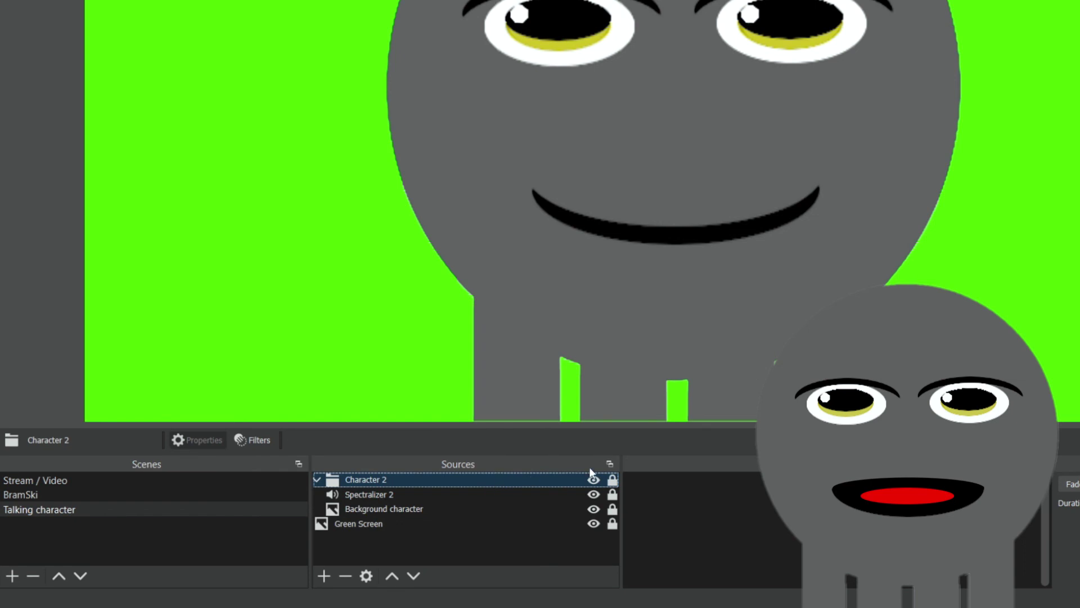
left_click(612, 479)
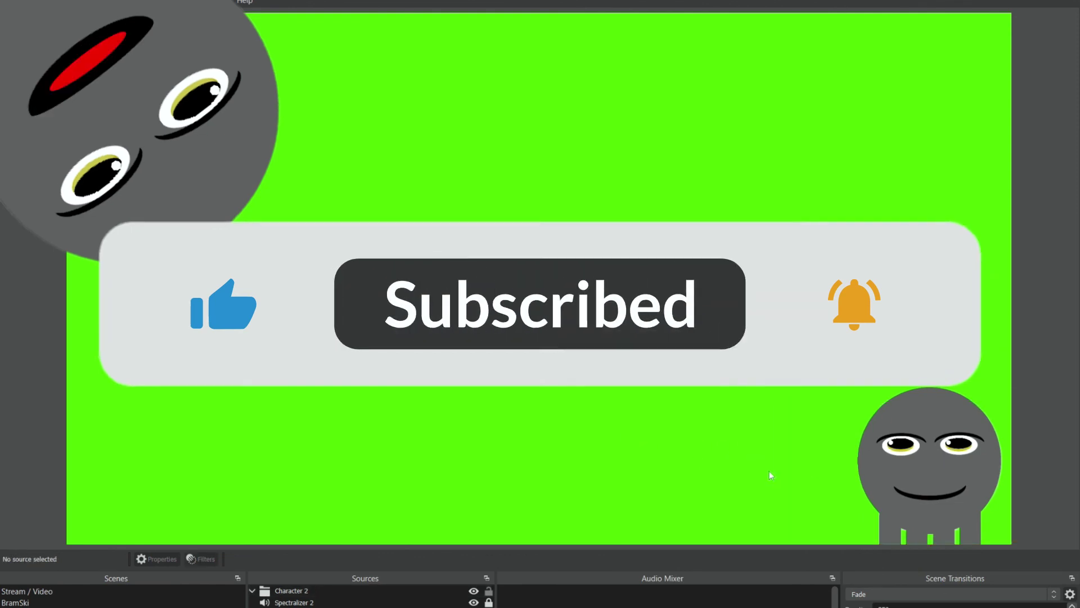
left_click(727, 507)
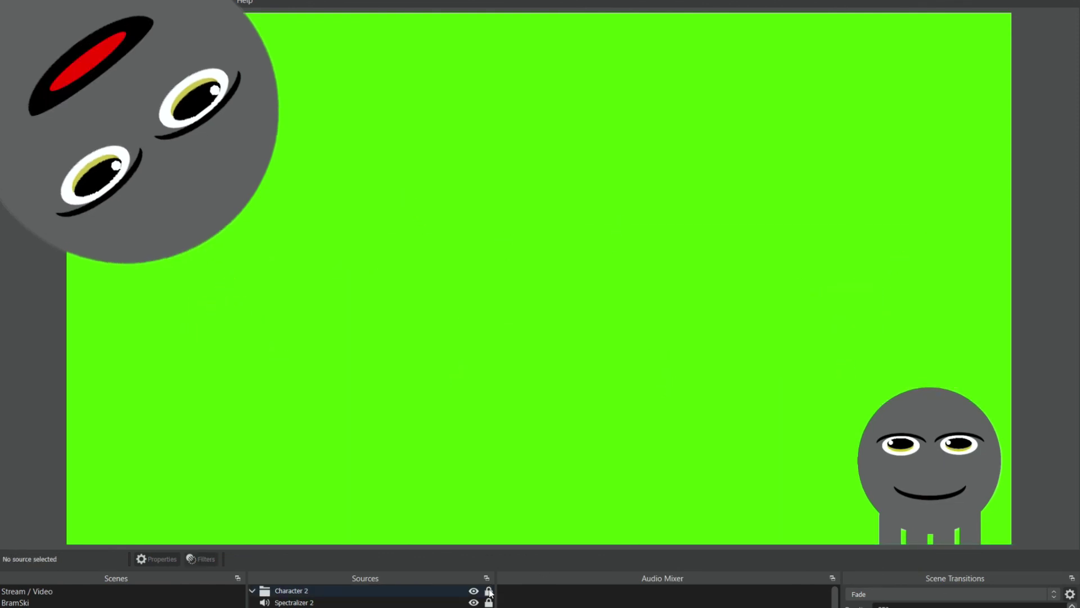